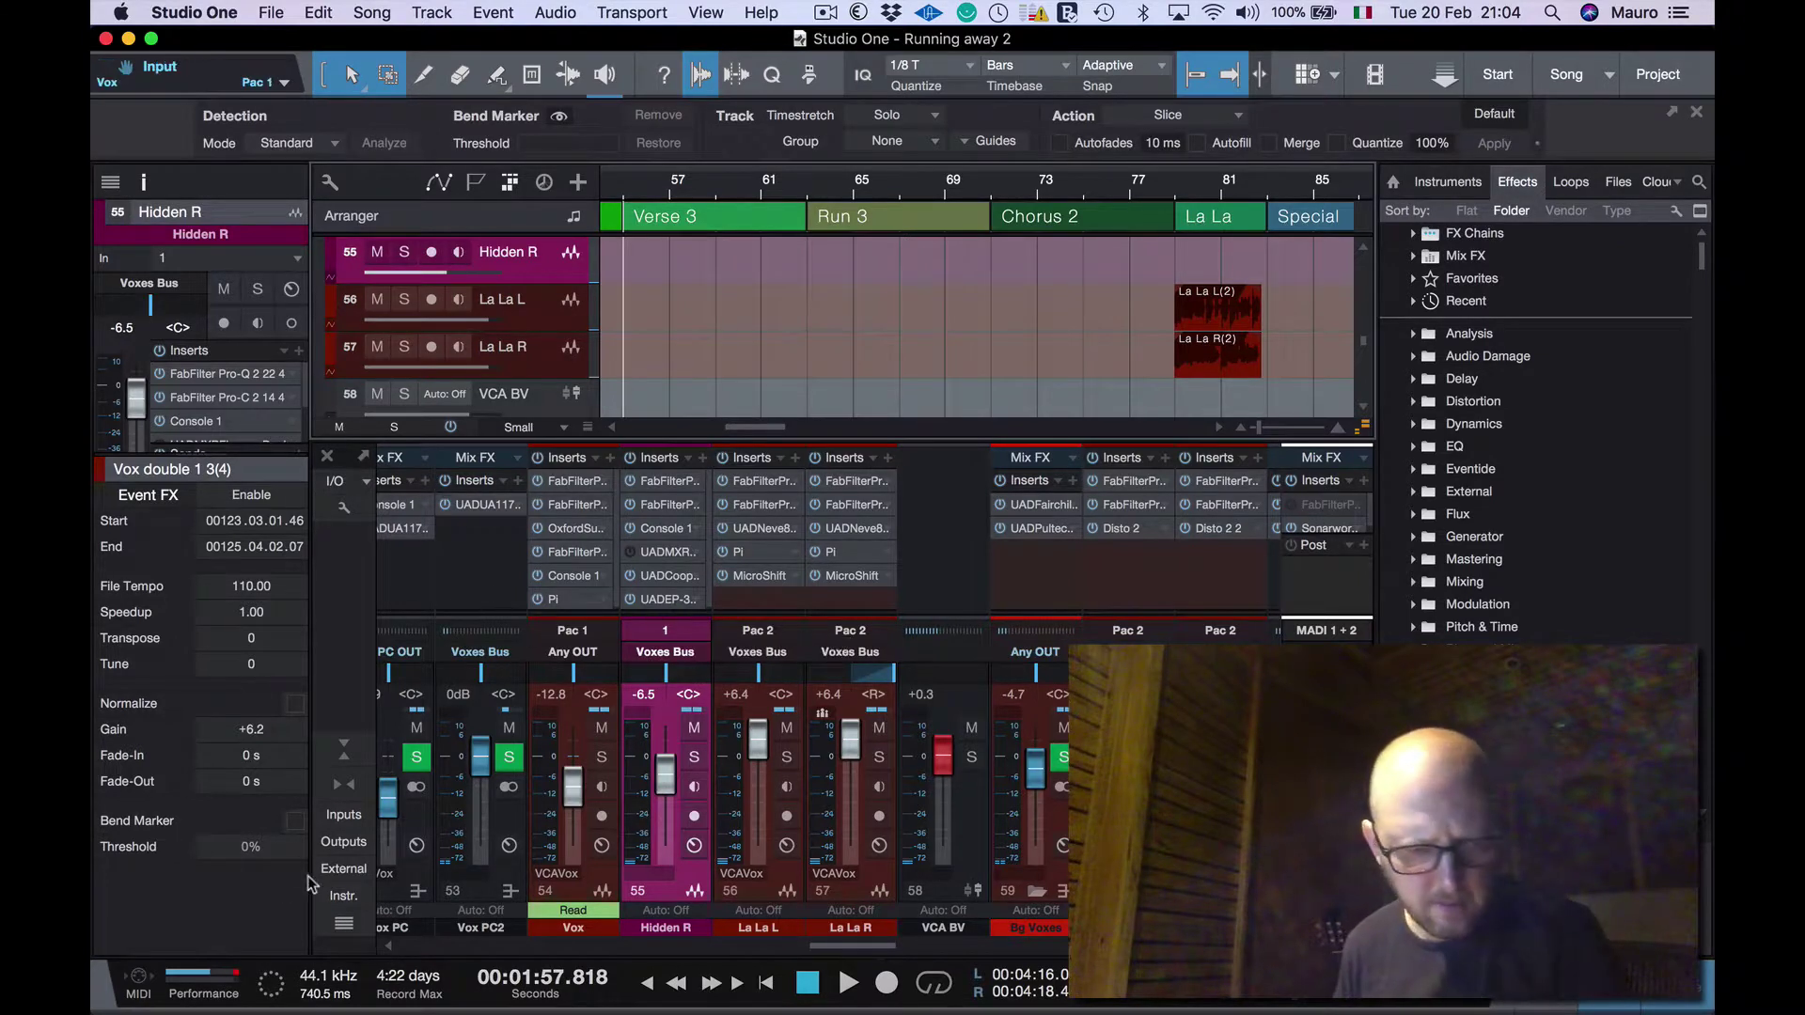
click(195, 980)
click(689, 929)
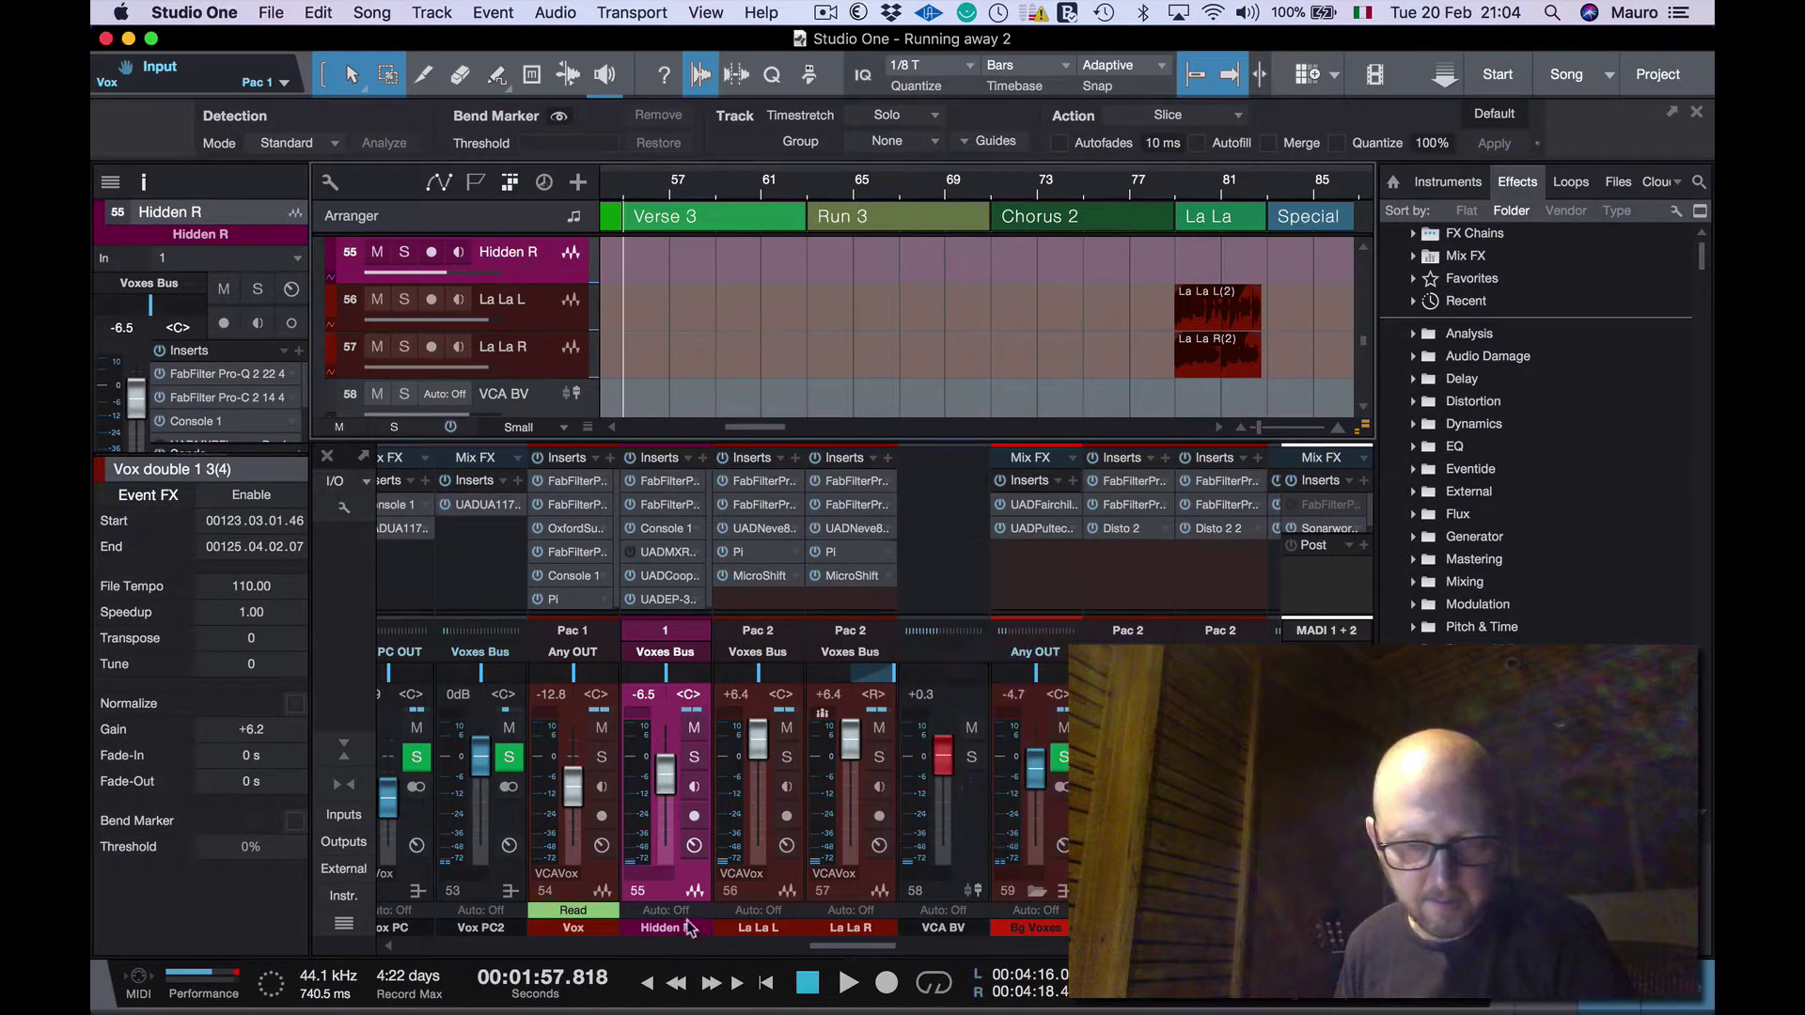
click(215, 978)
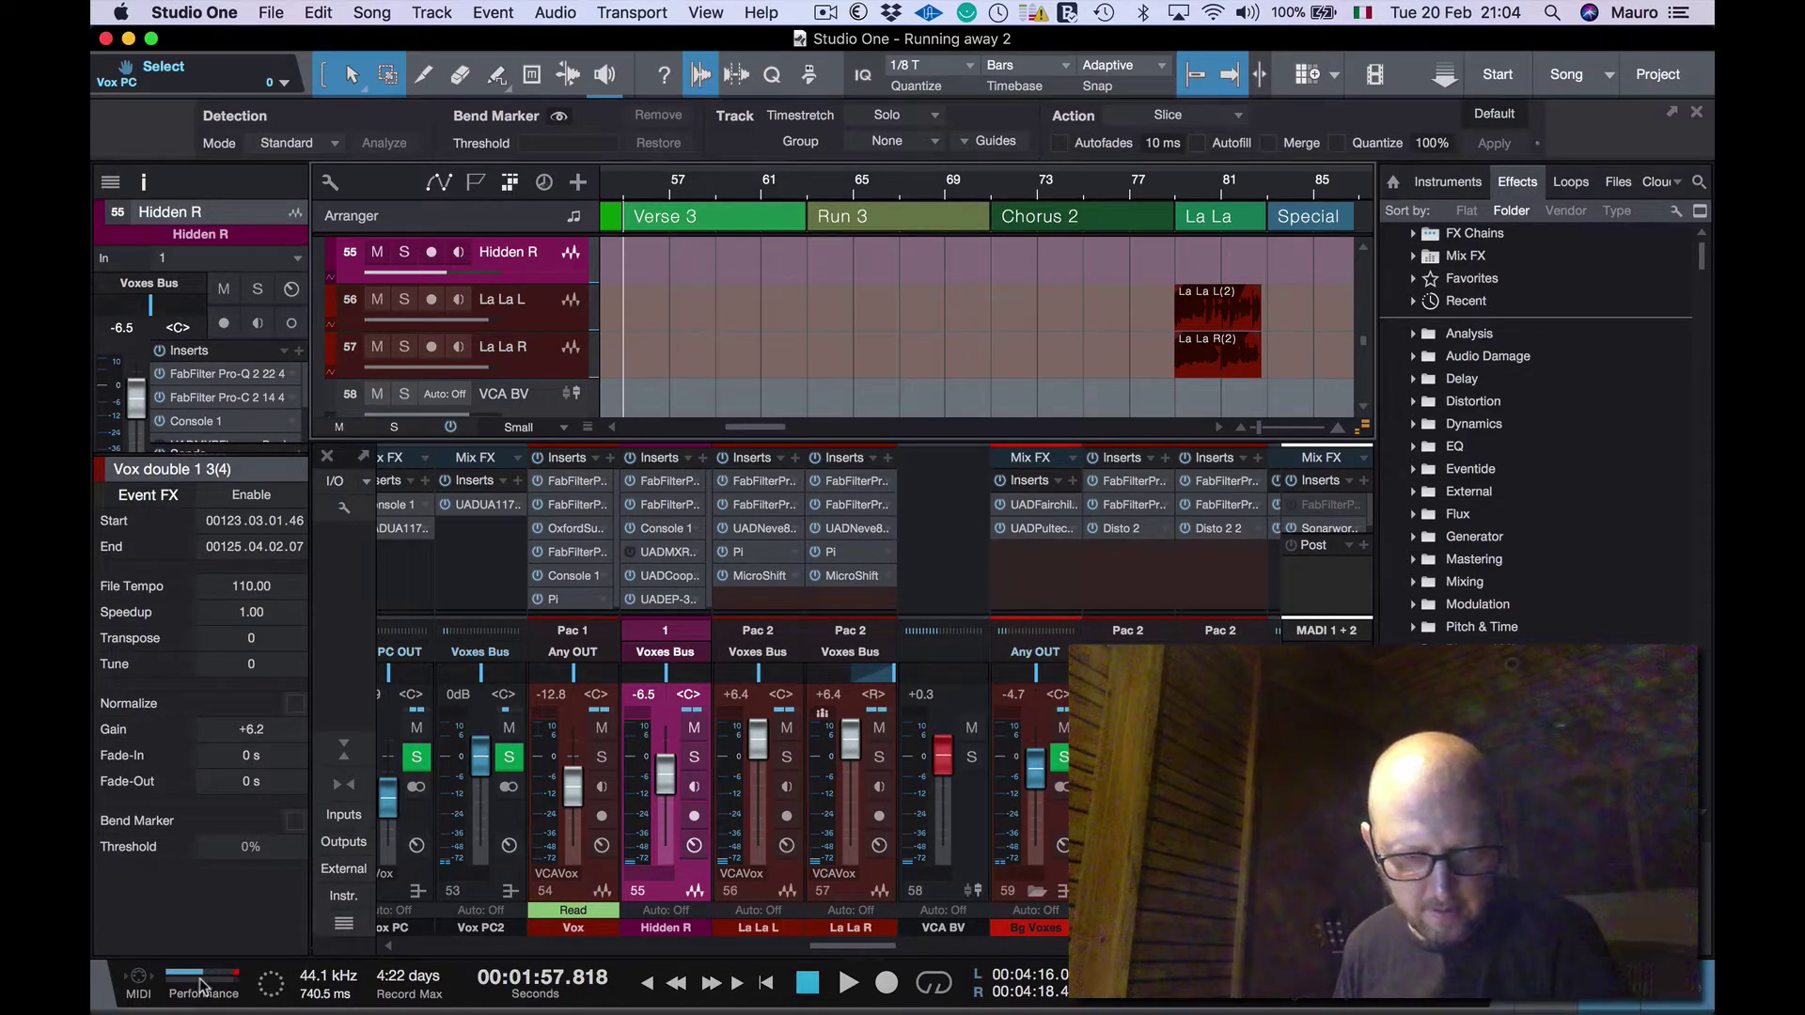
click(200, 983)
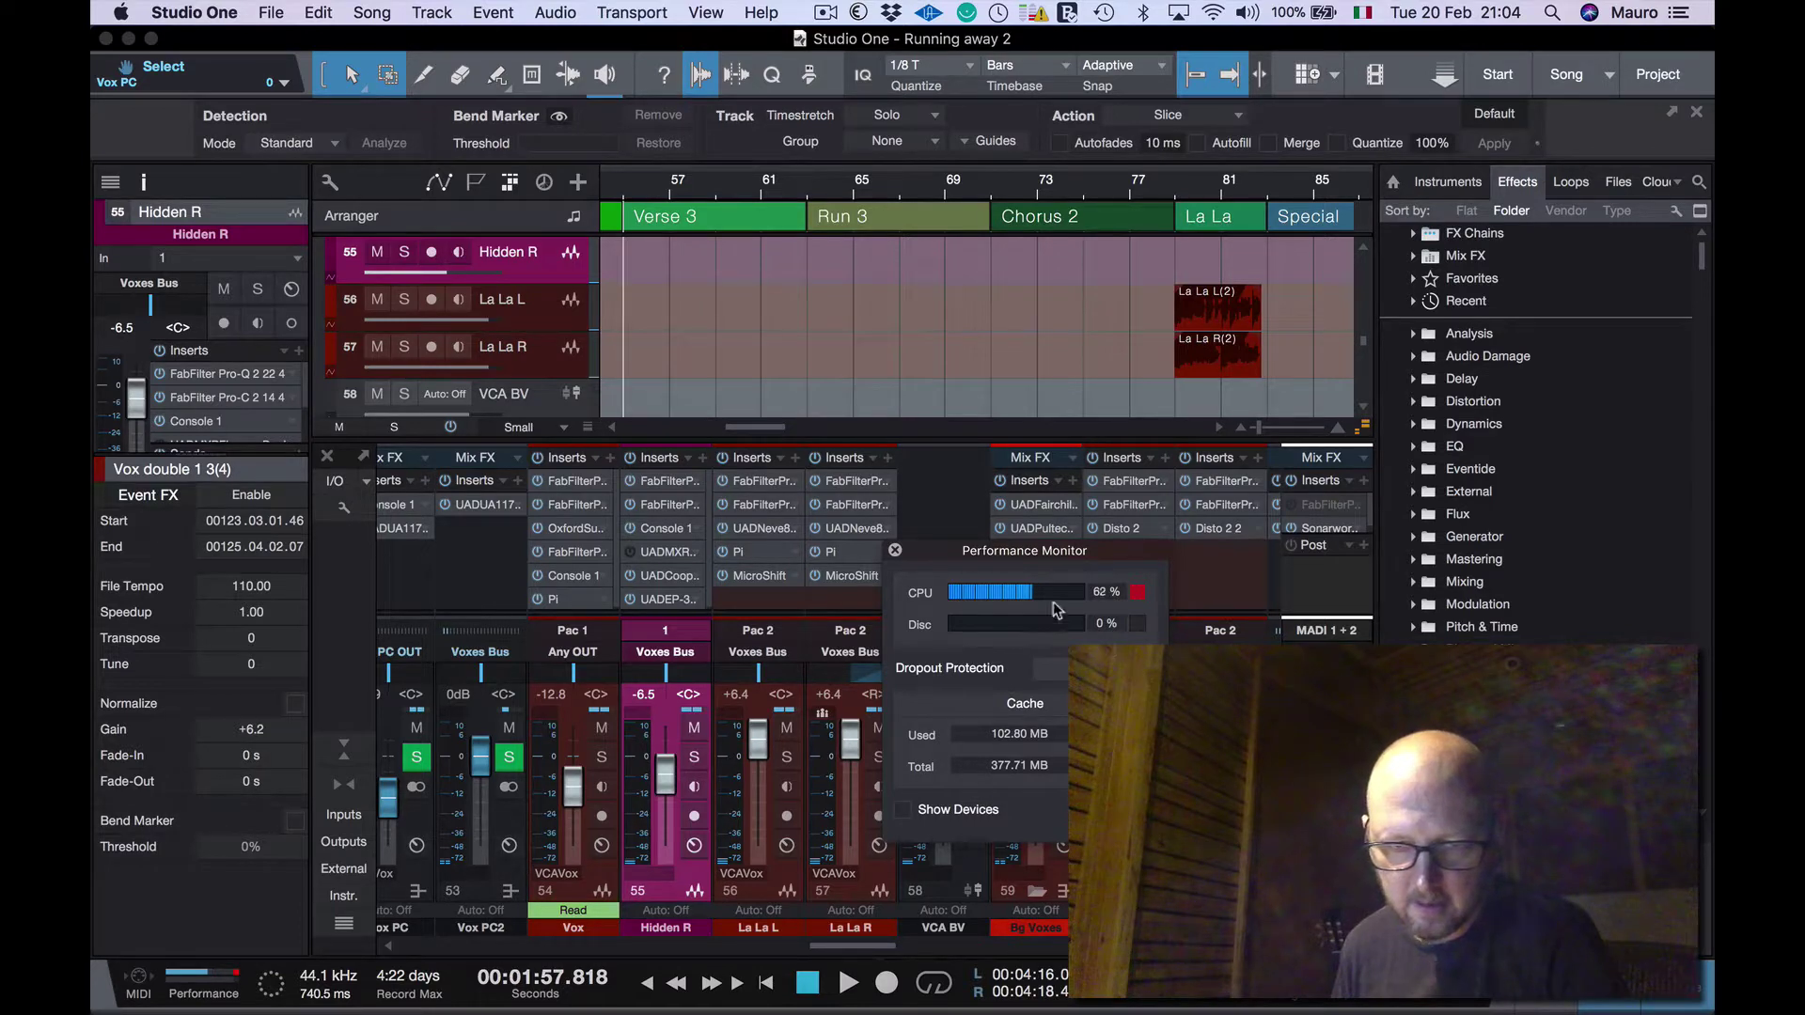
click(895, 551)
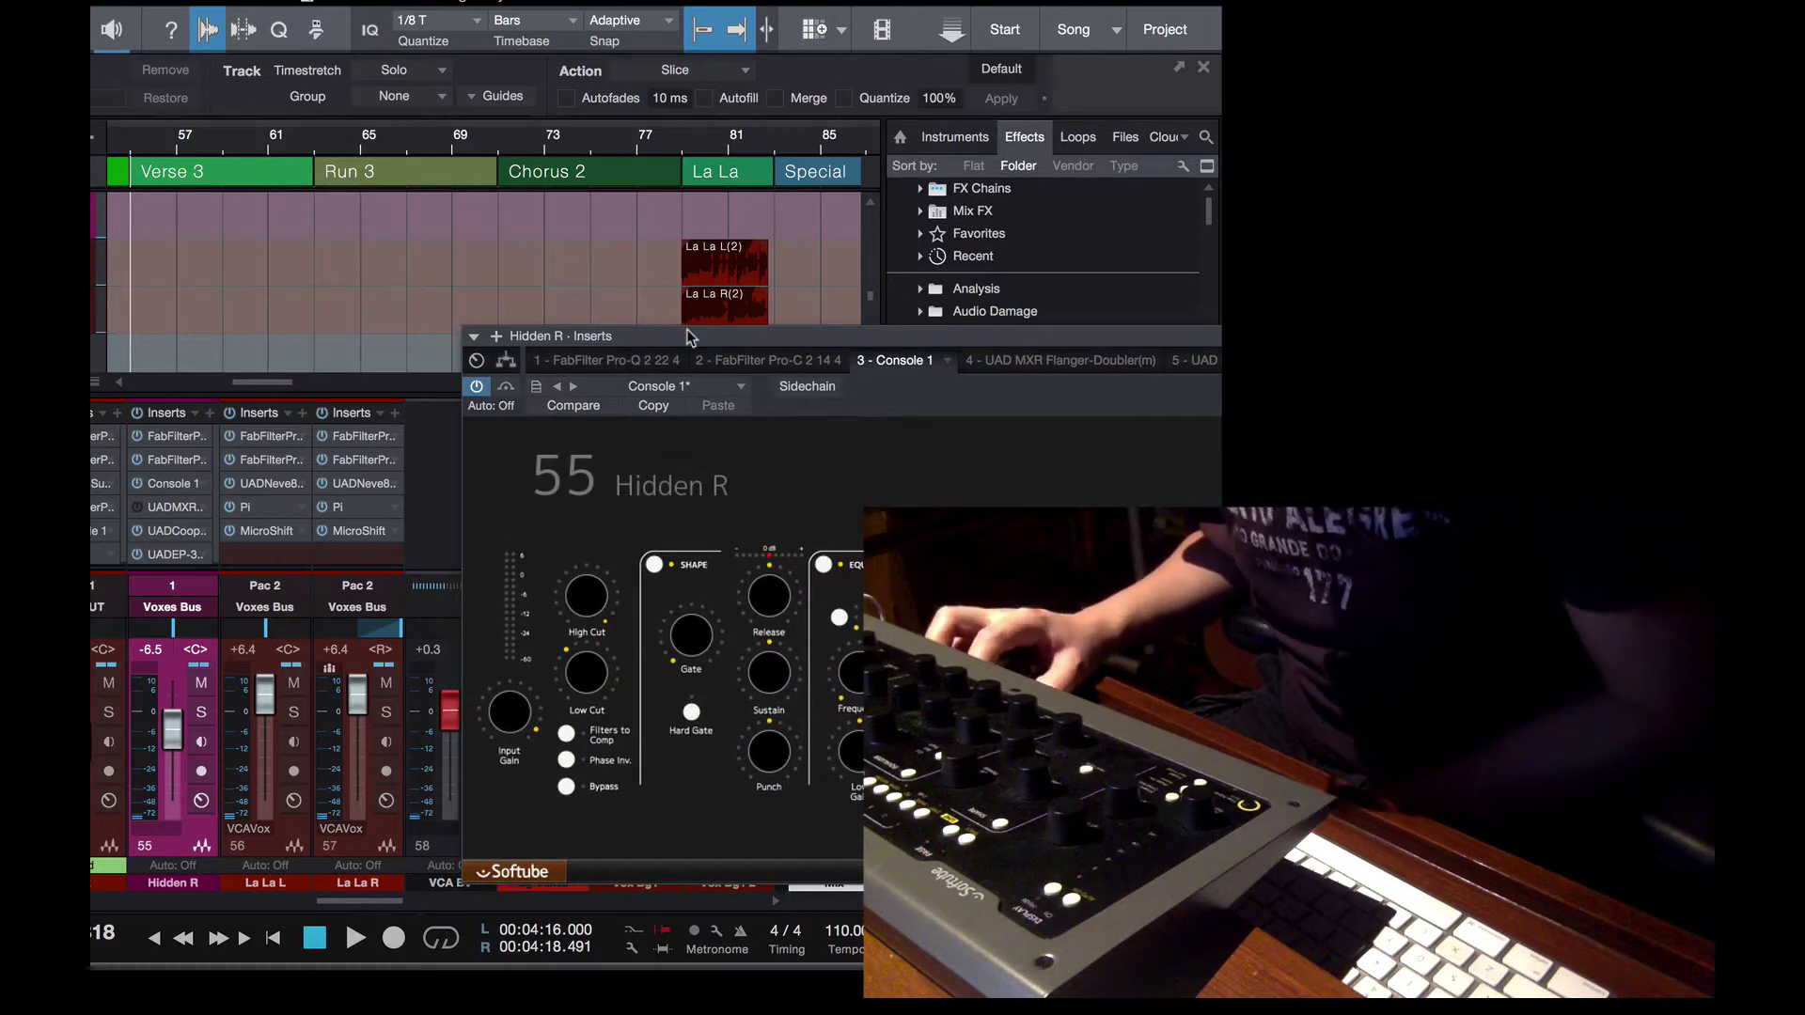
- Move the Hidden R Console 1 plugin window up and left, then close it
drag(713, 269, 549, 193)
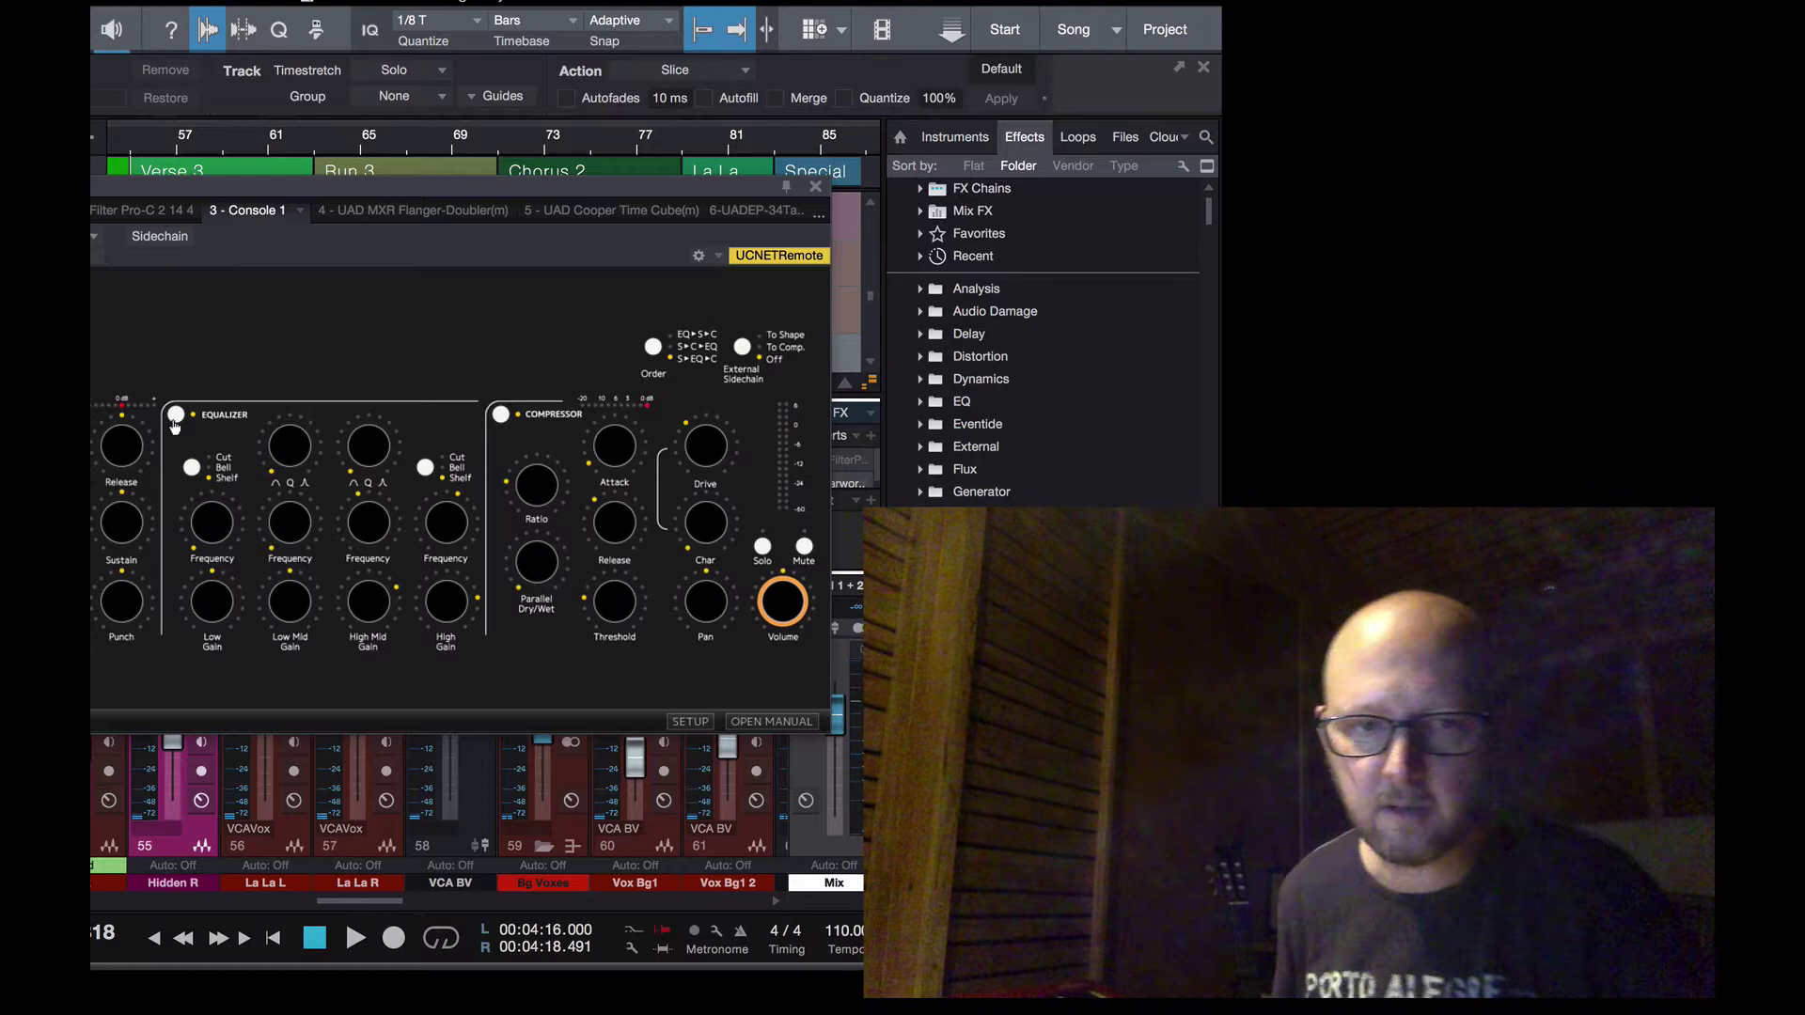
click(814, 188)
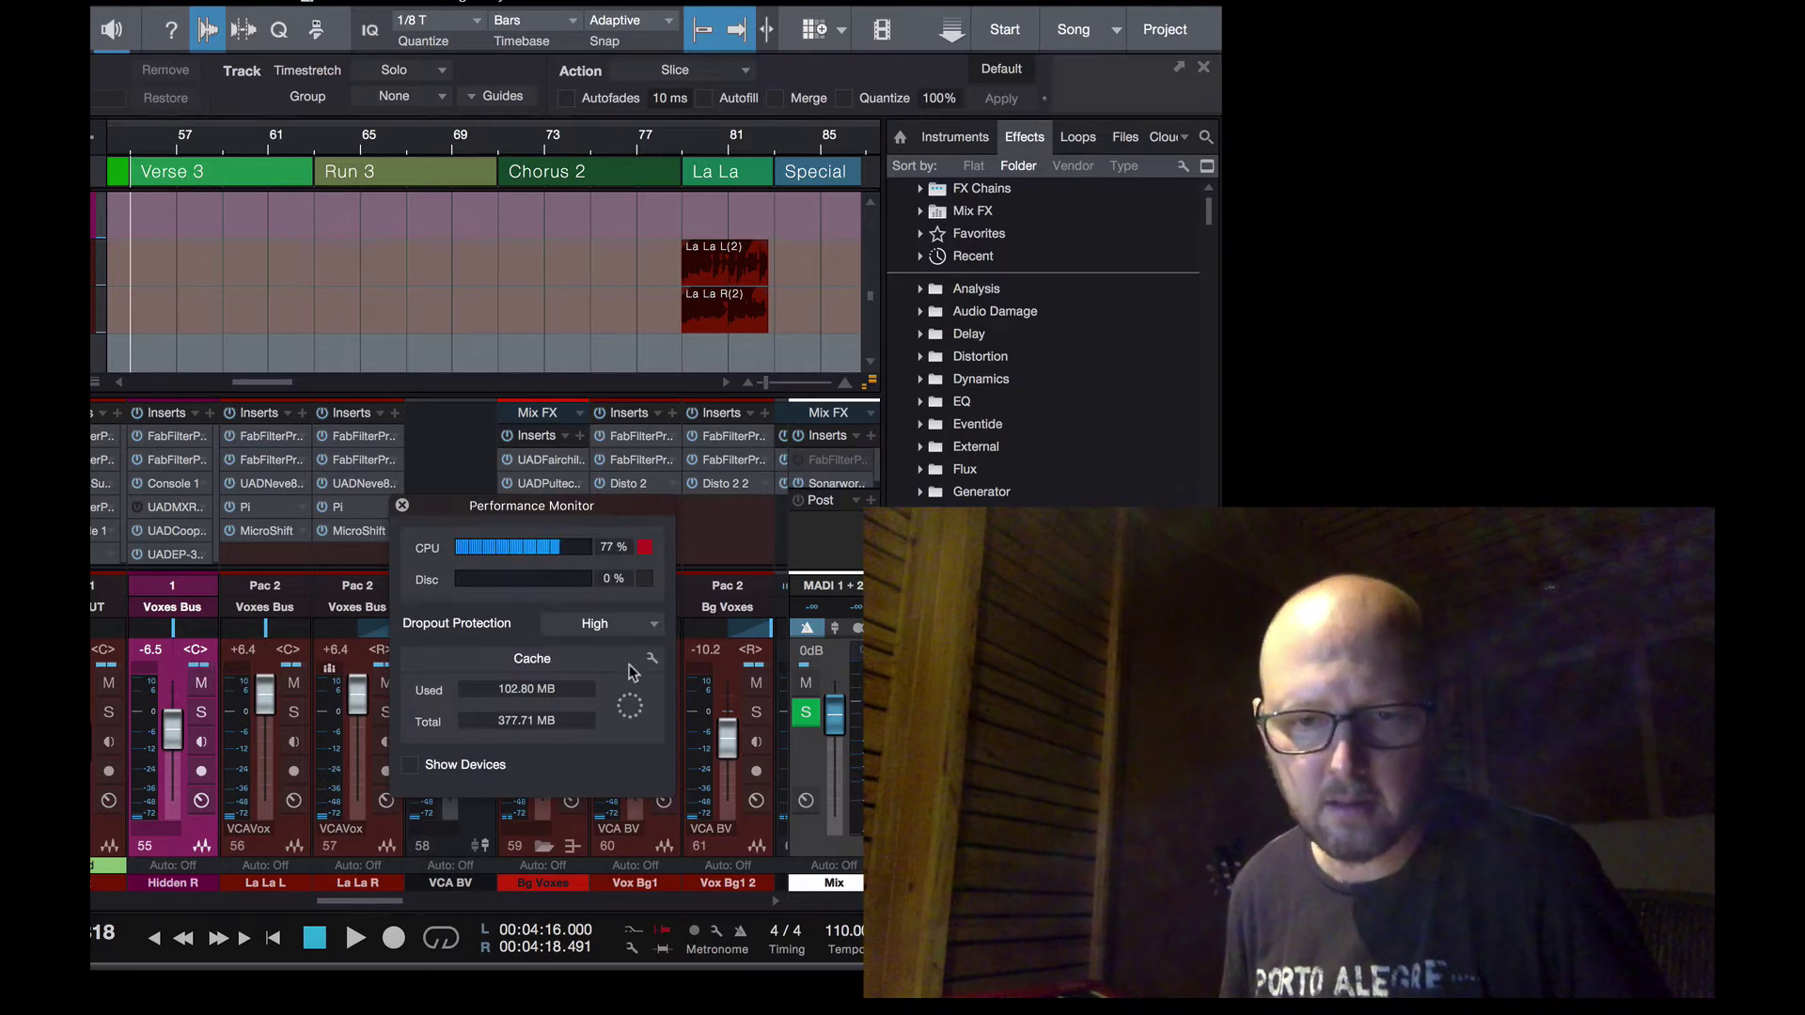
drag(526, 506, 167, 2)
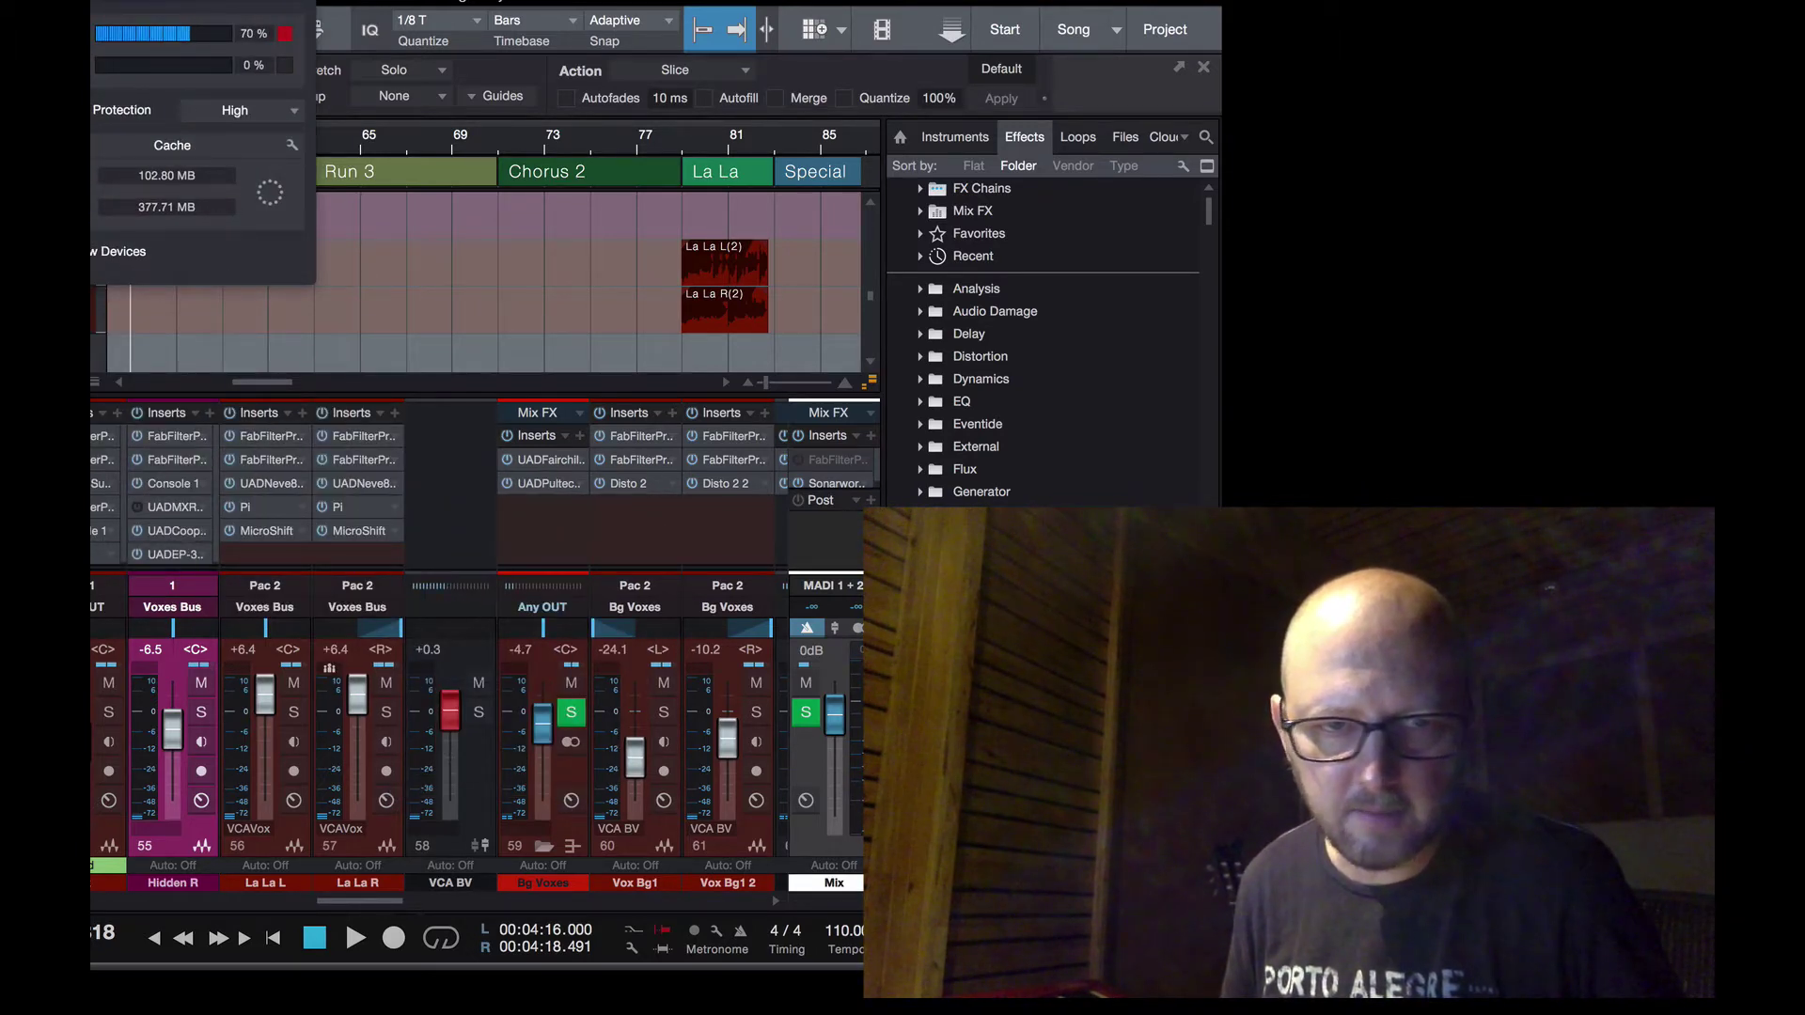
drag(314, 282, 829, 815)
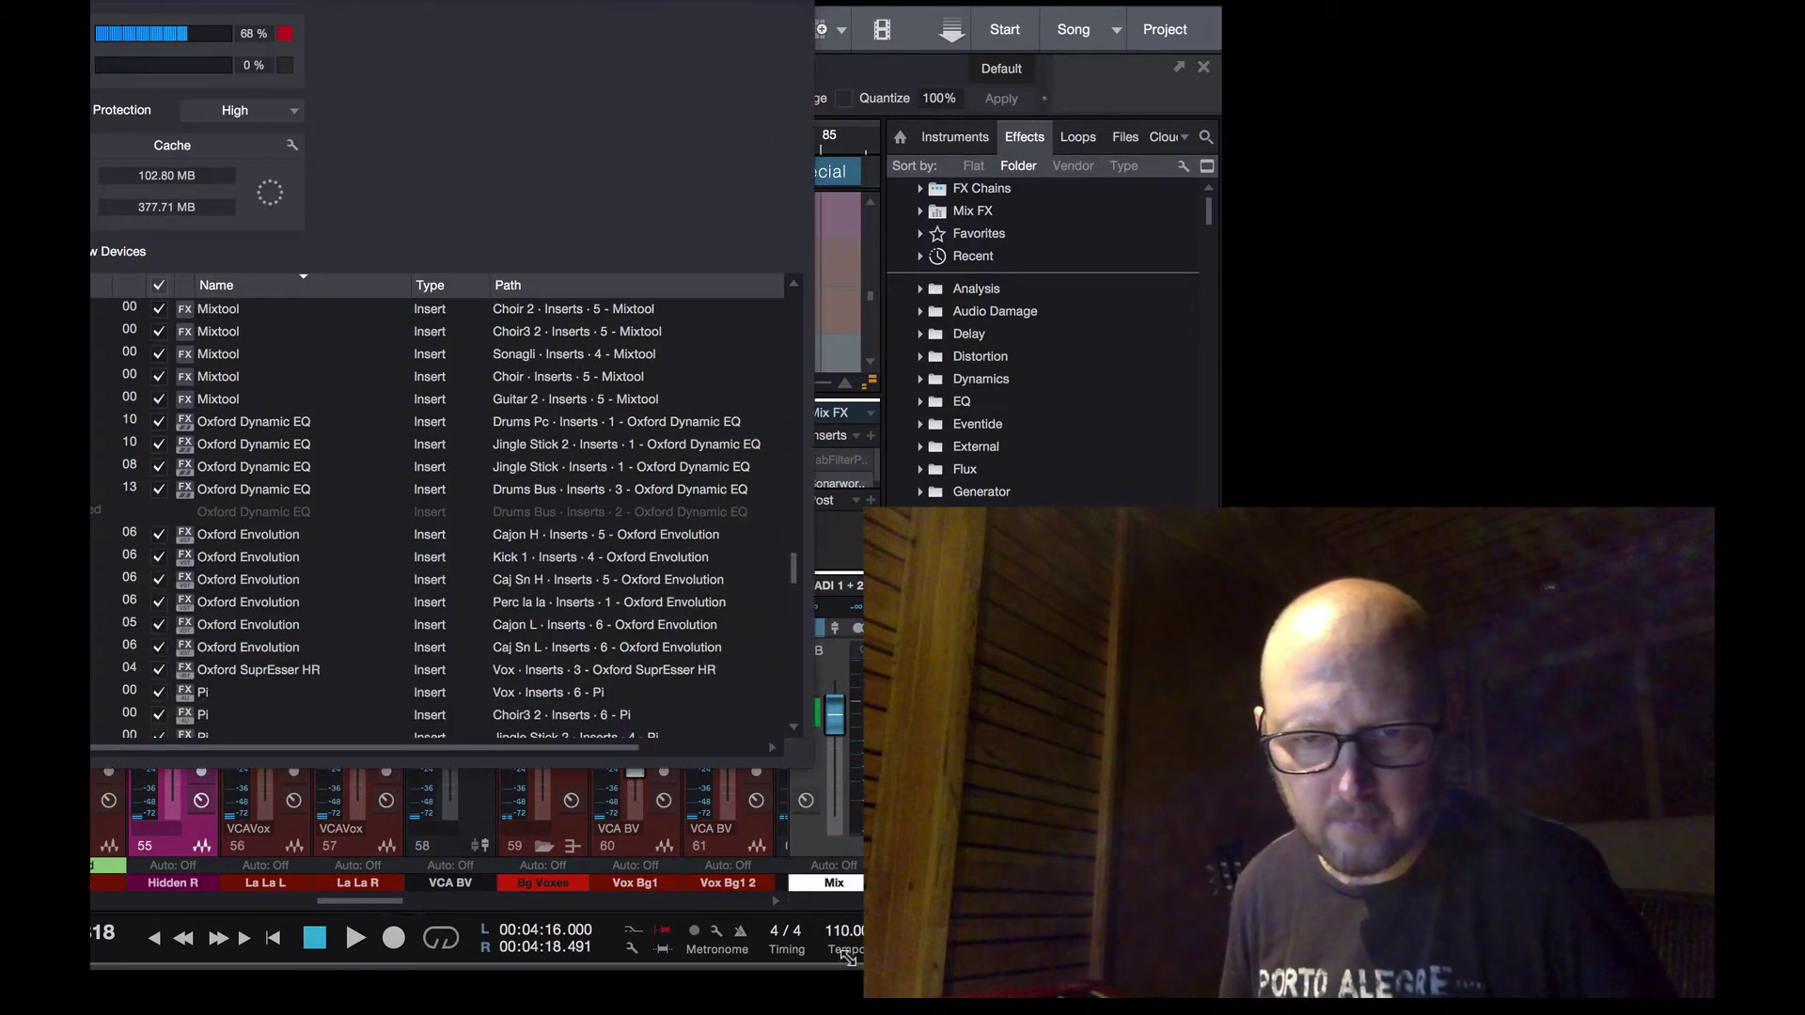
drag(846, 957, 854, 963)
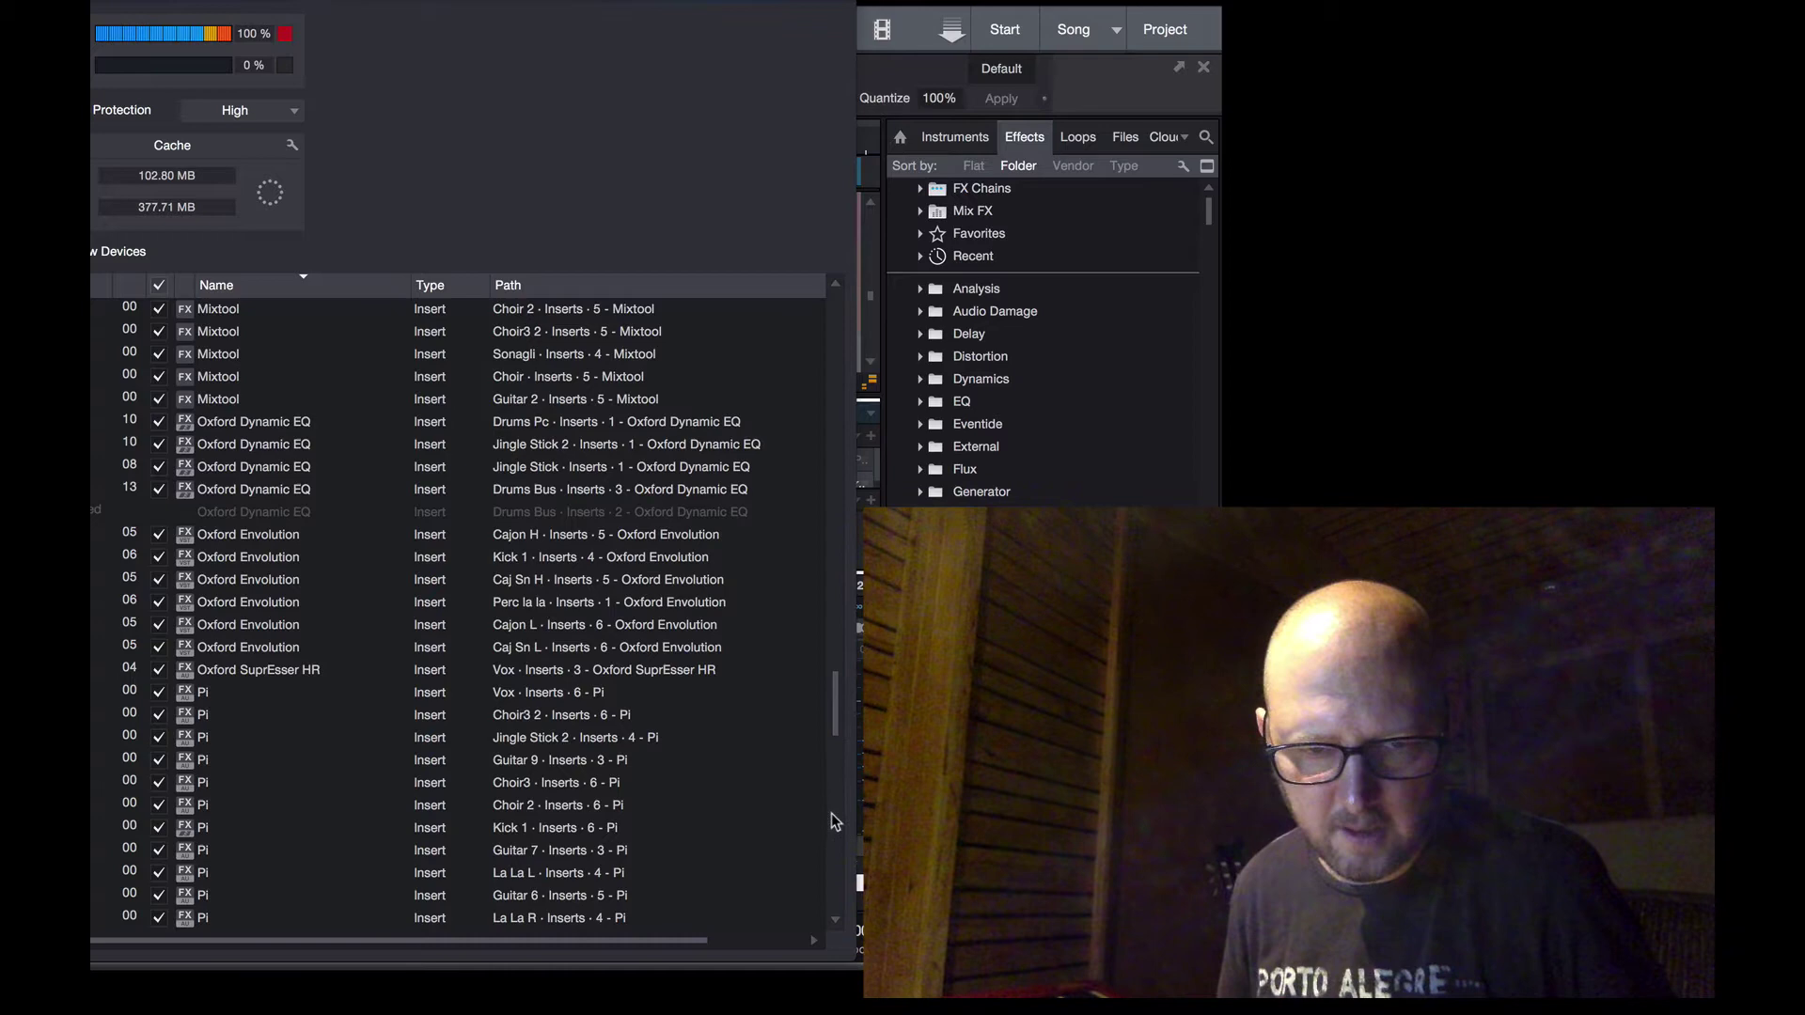
scroll(836, 743, down, 10)
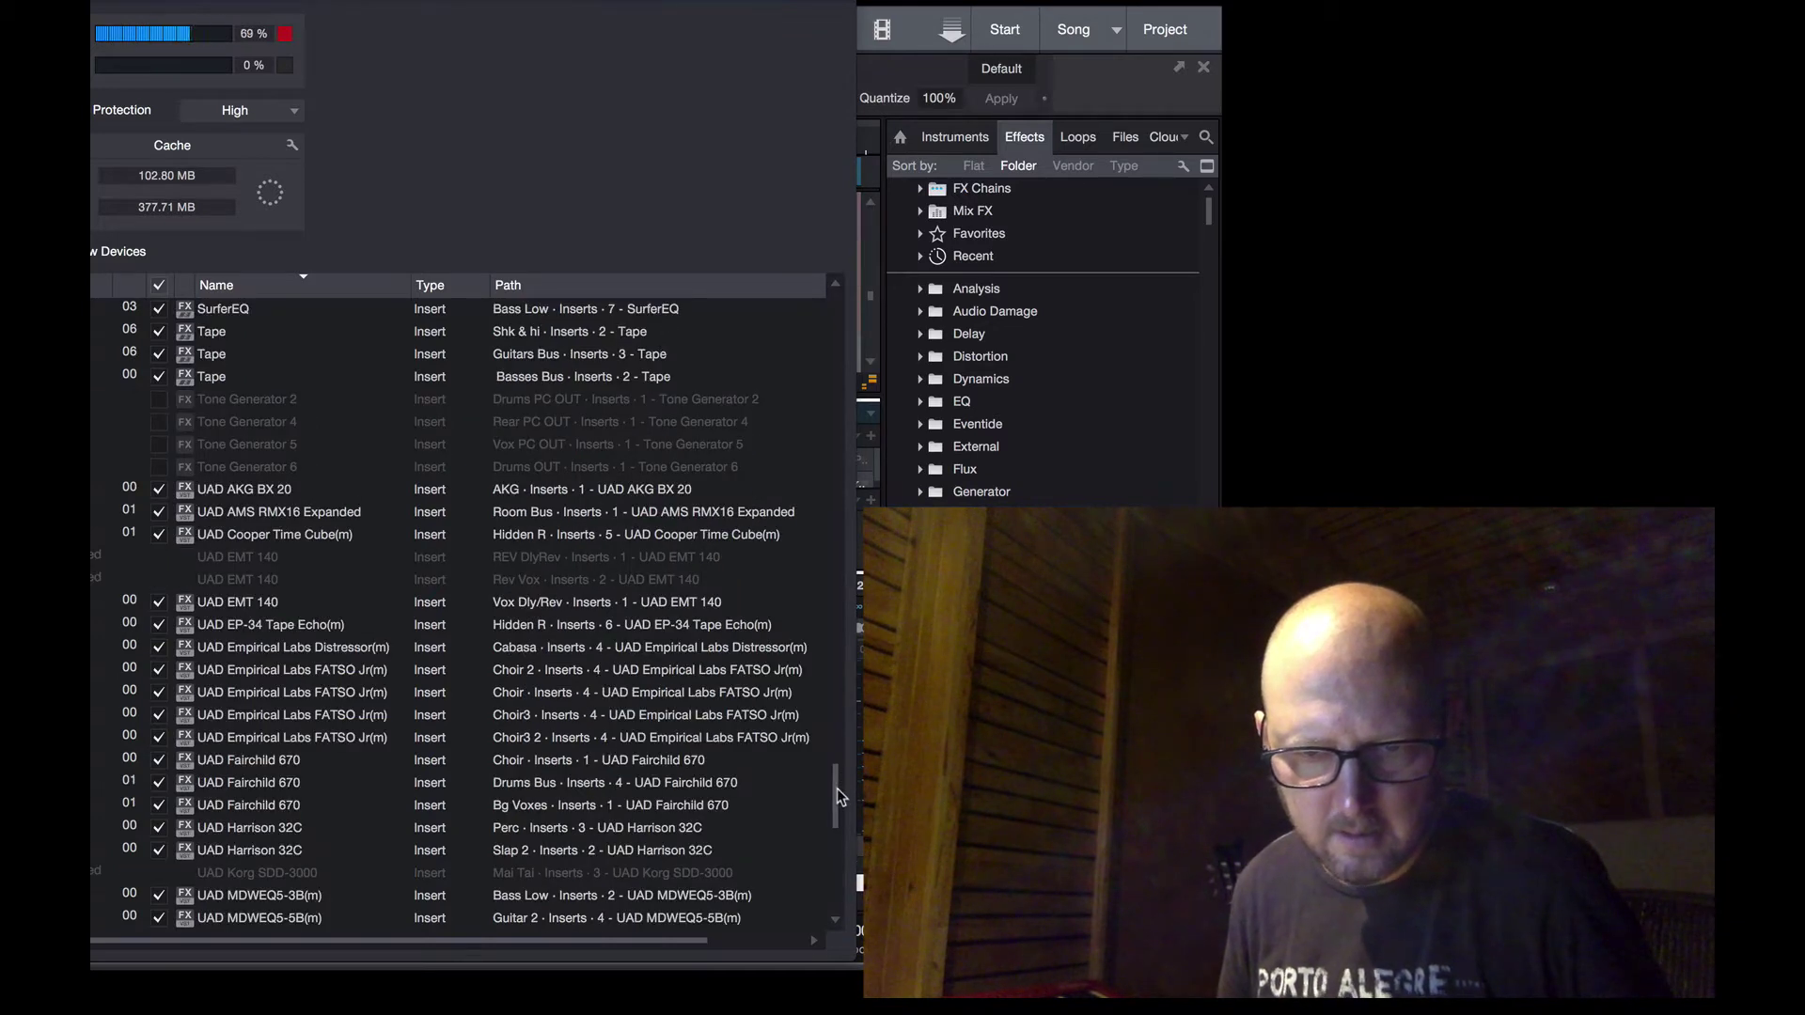
scroll(837, 788, down, 8)
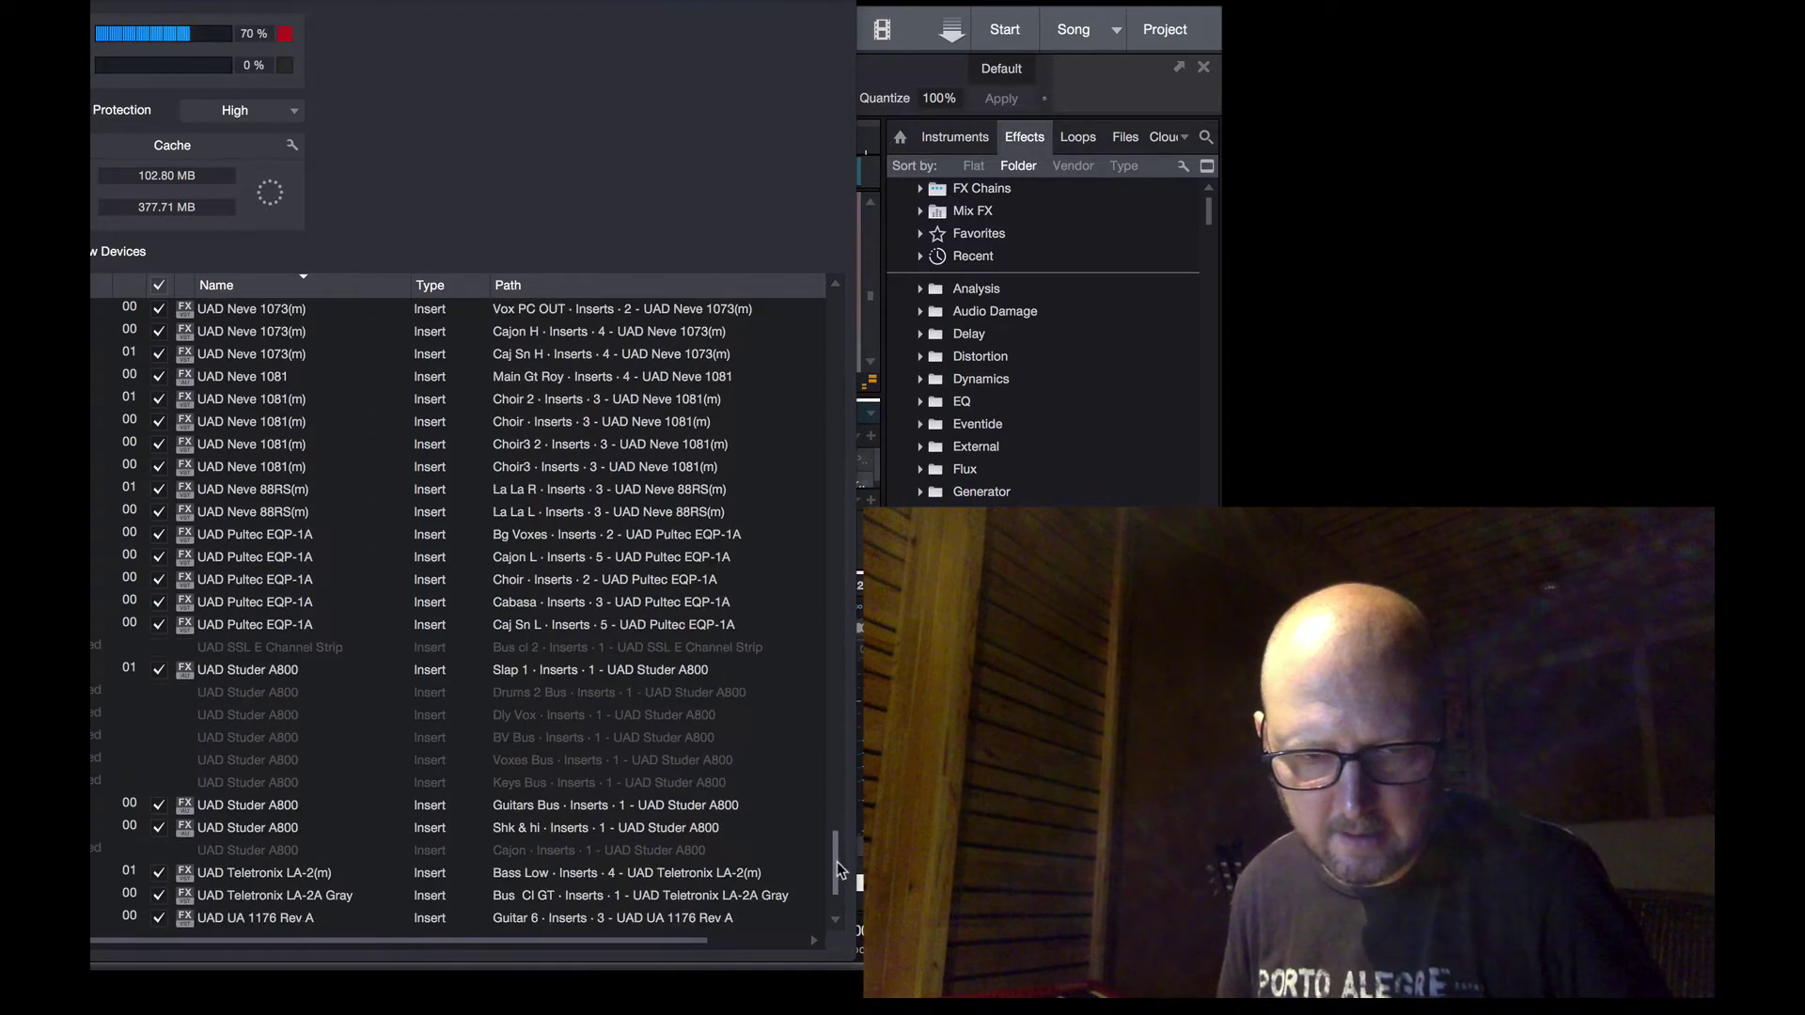
drag(839, 700, 812, 320)
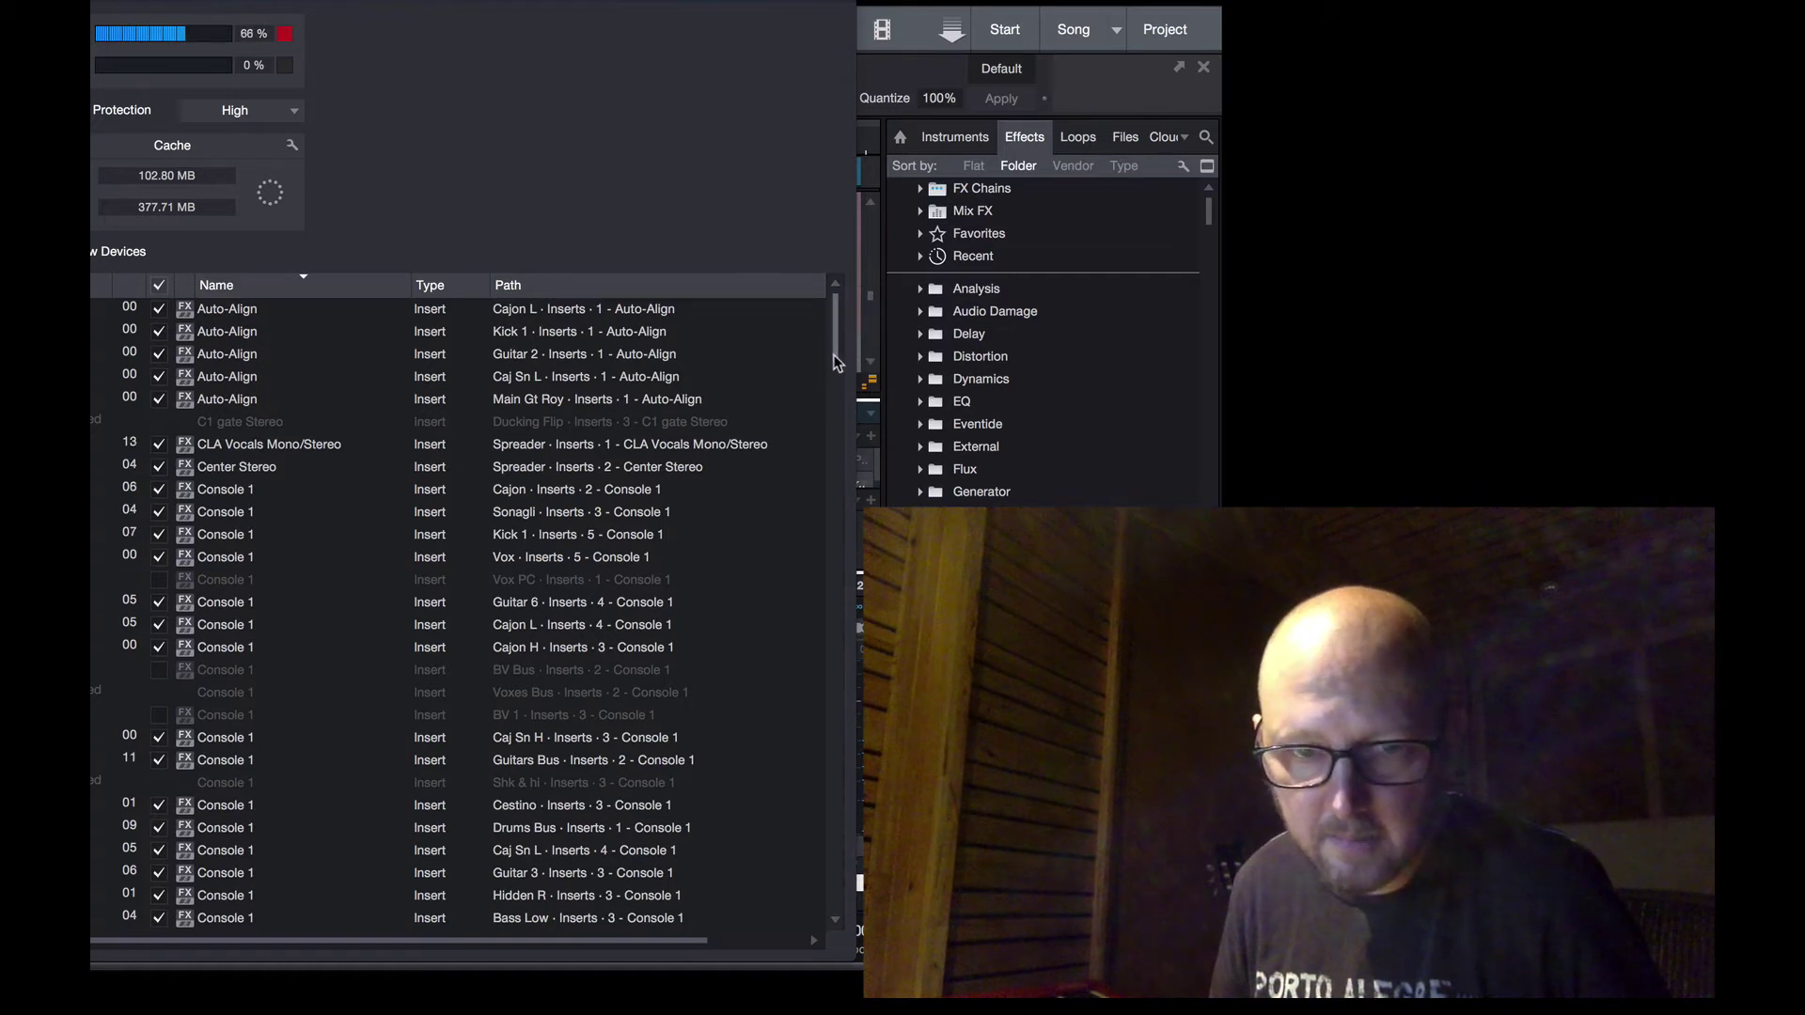
drag(833, 362, 833, 370)
scroll(830, 362, up, 1)
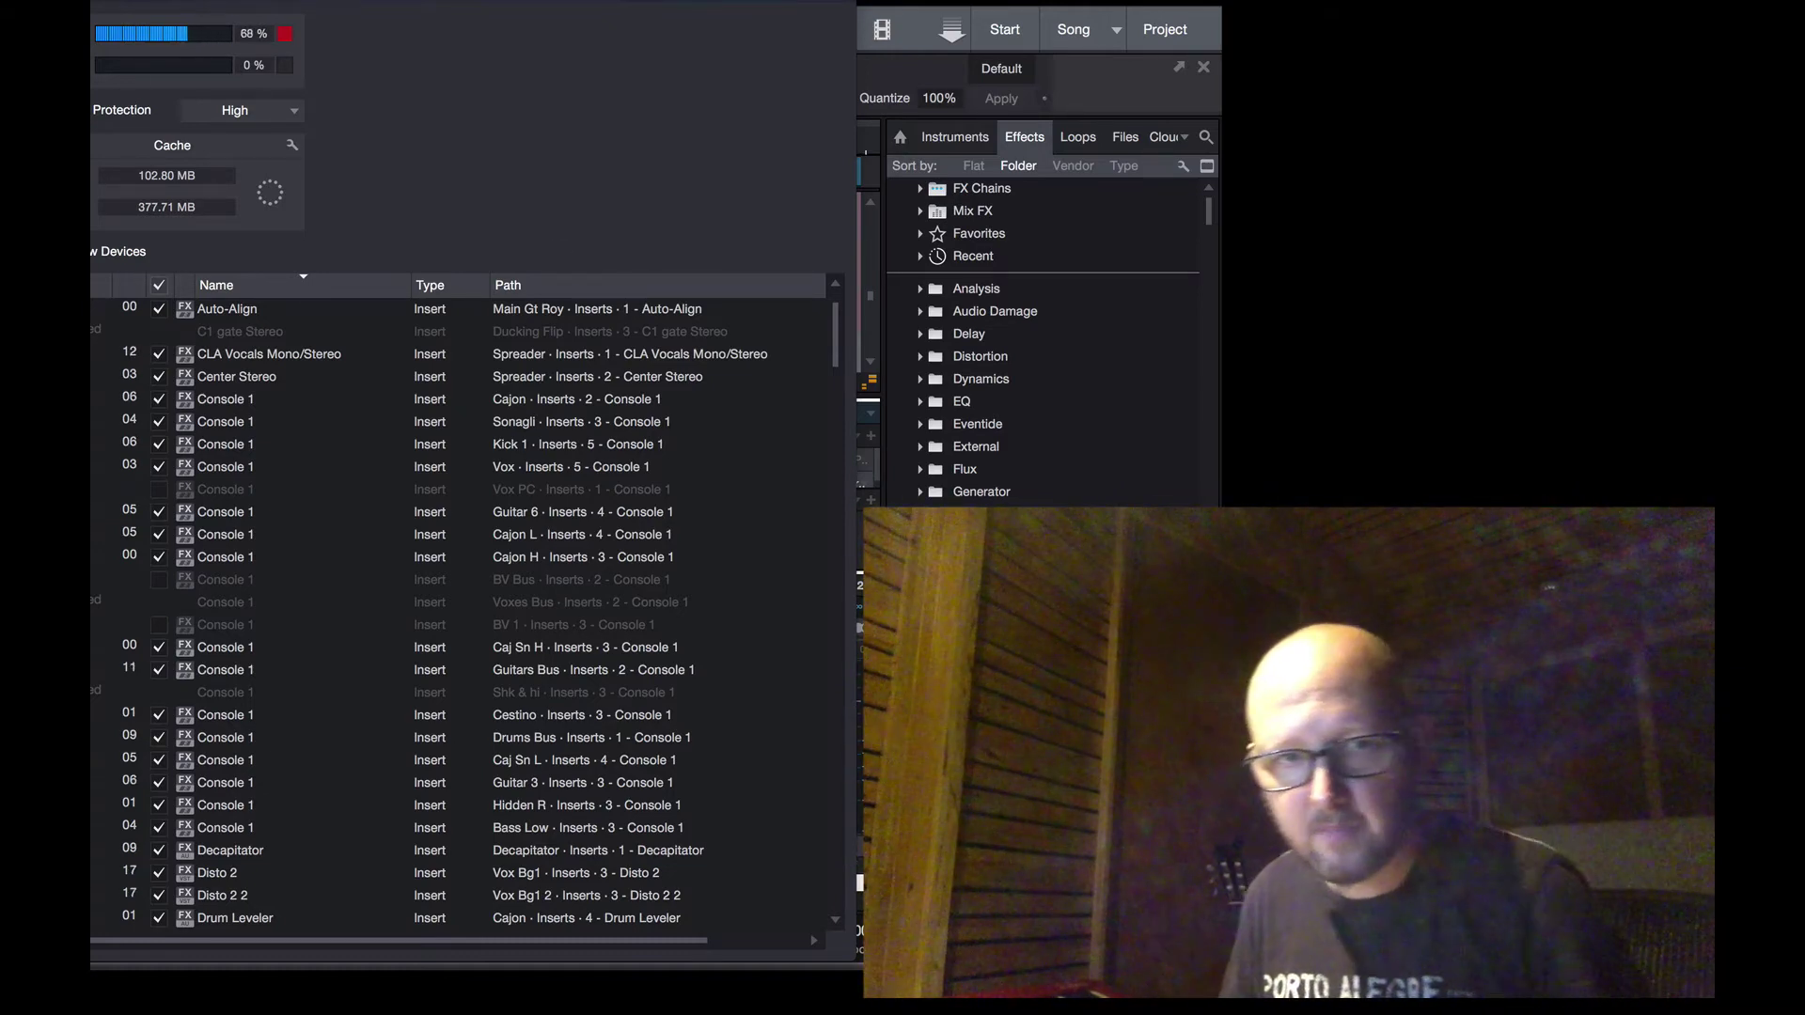
key(Escape)
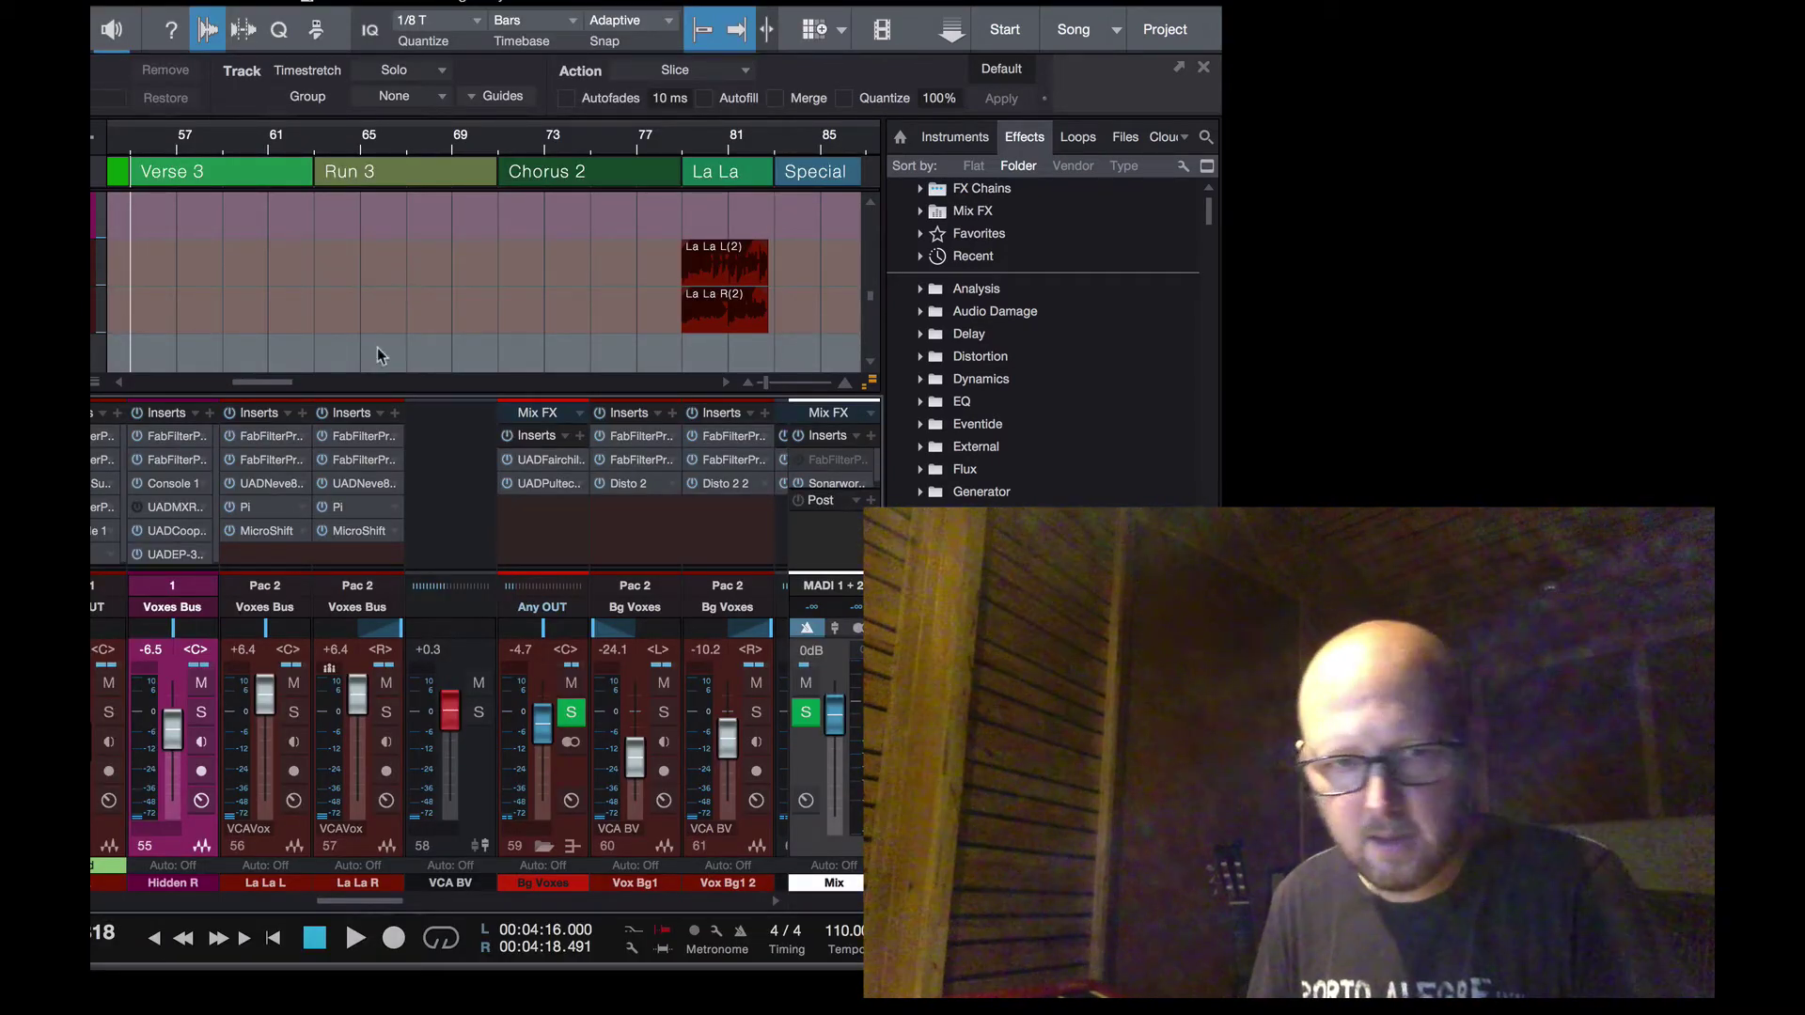
- Enlarge the arrangement to show the Bg Voxes lanes and hide the mixer
drag(383, 399, 388, 490)
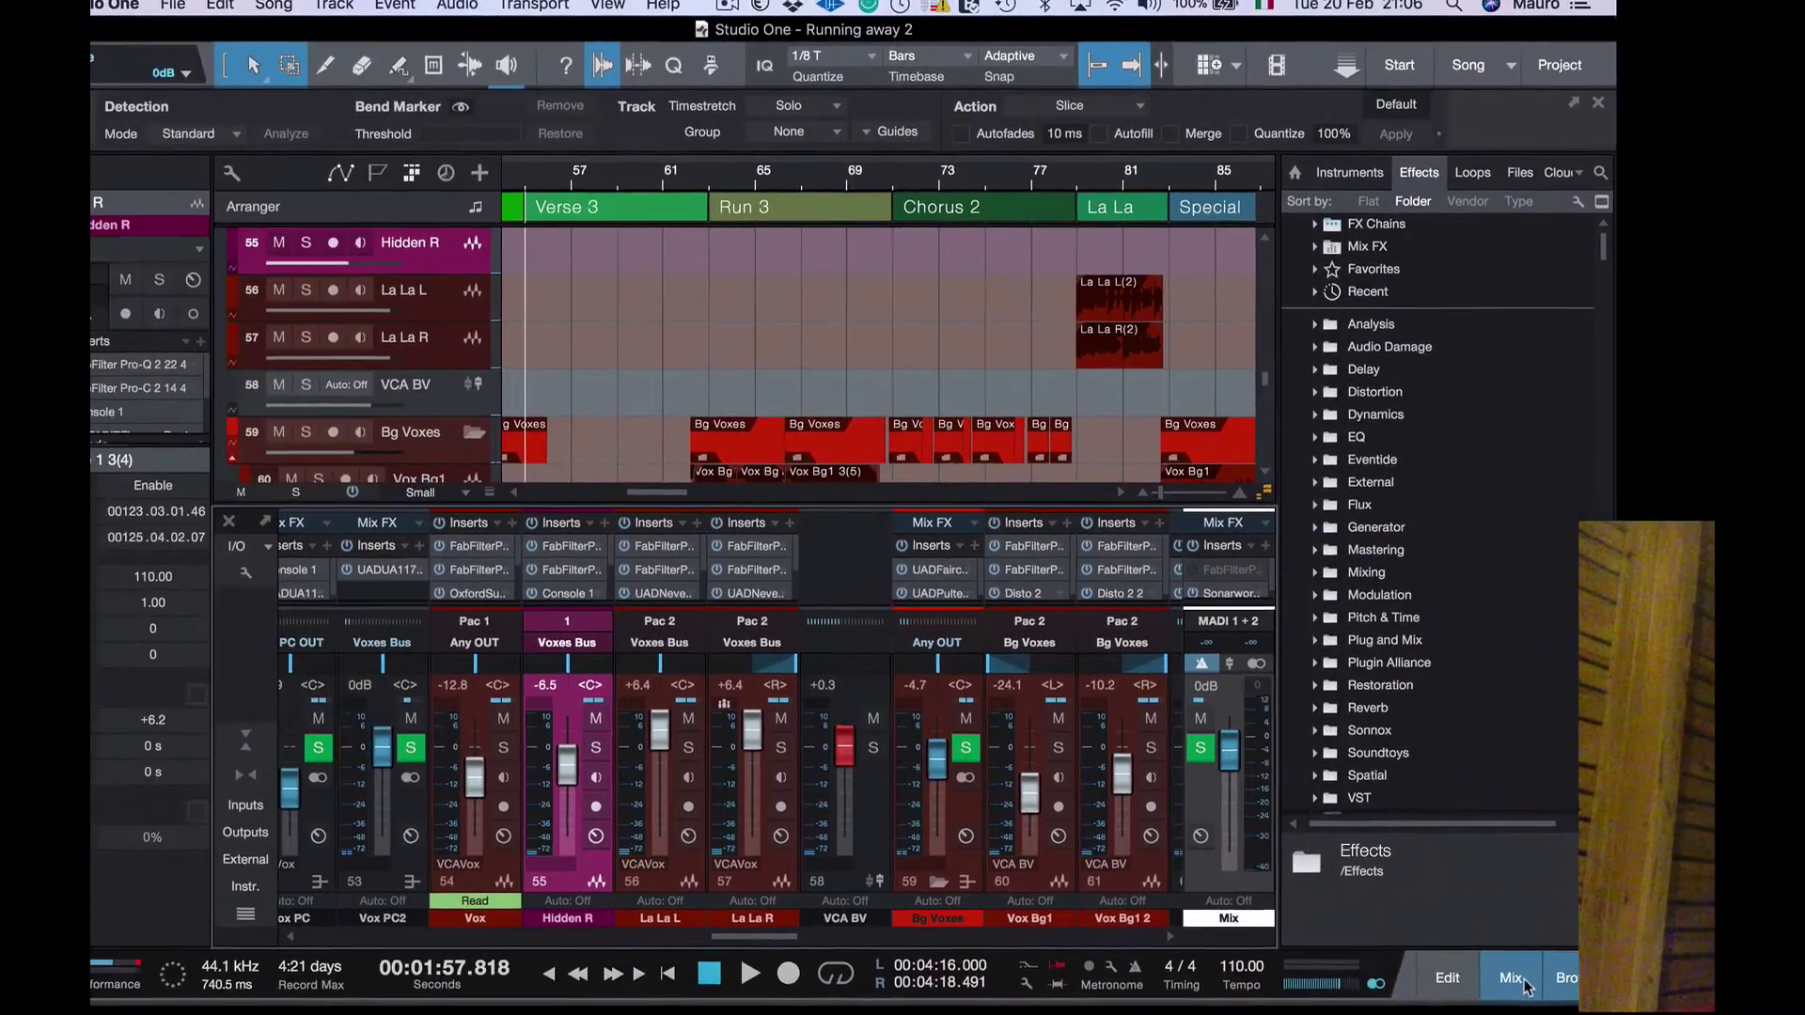
key(F3)
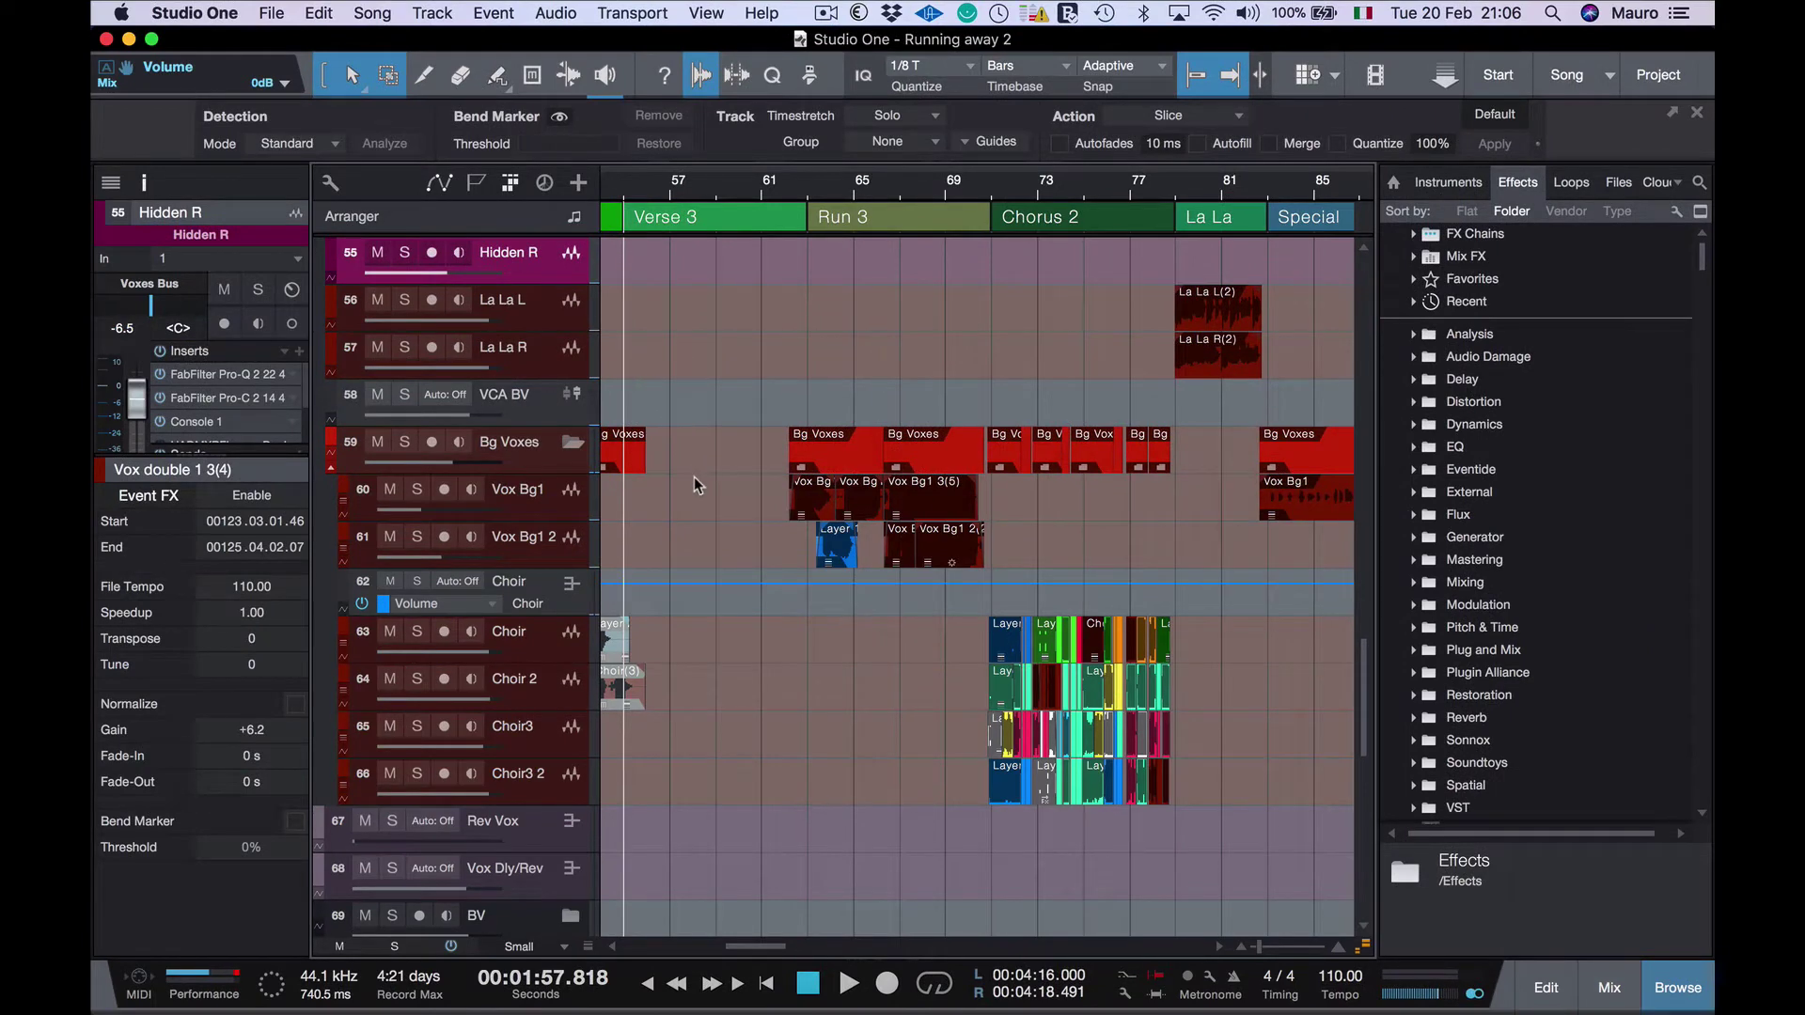
scroll(694, 480, up, 4)
- Duplicate the La La L track into La La L 2, then select the BusclGT2-Buscl2 track
click(520, 494)
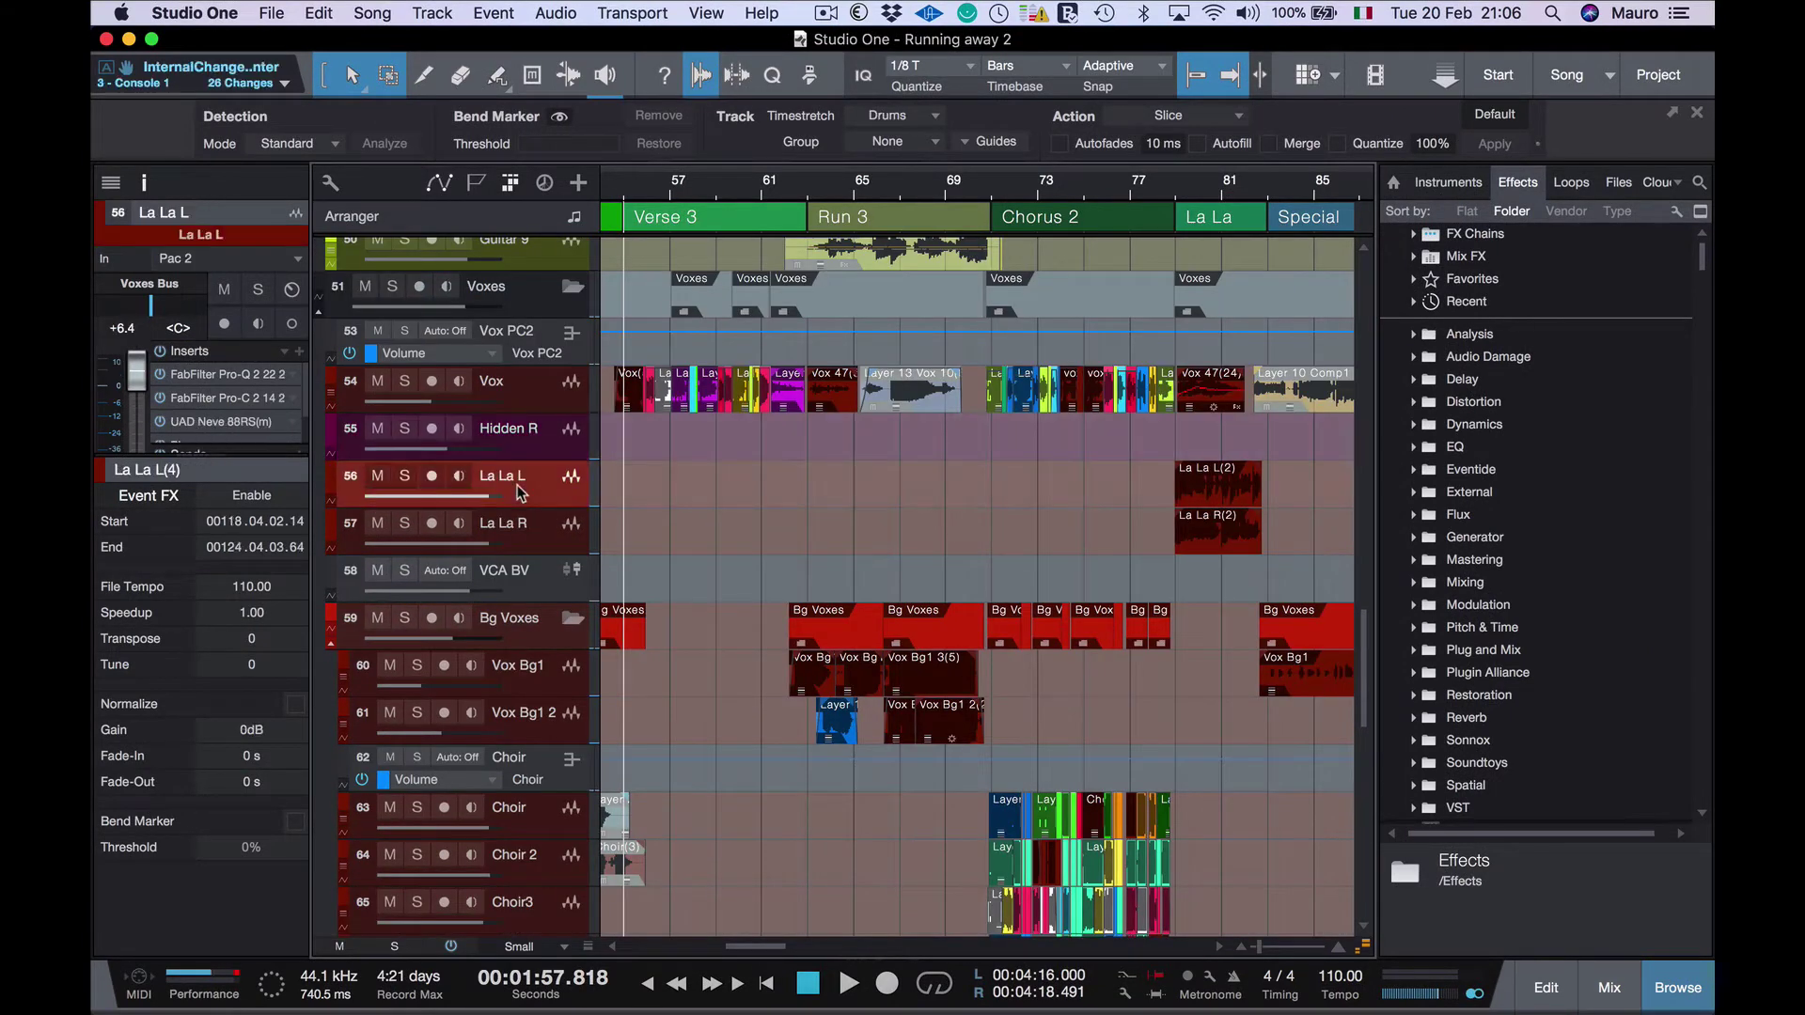
right_click(520, 491)
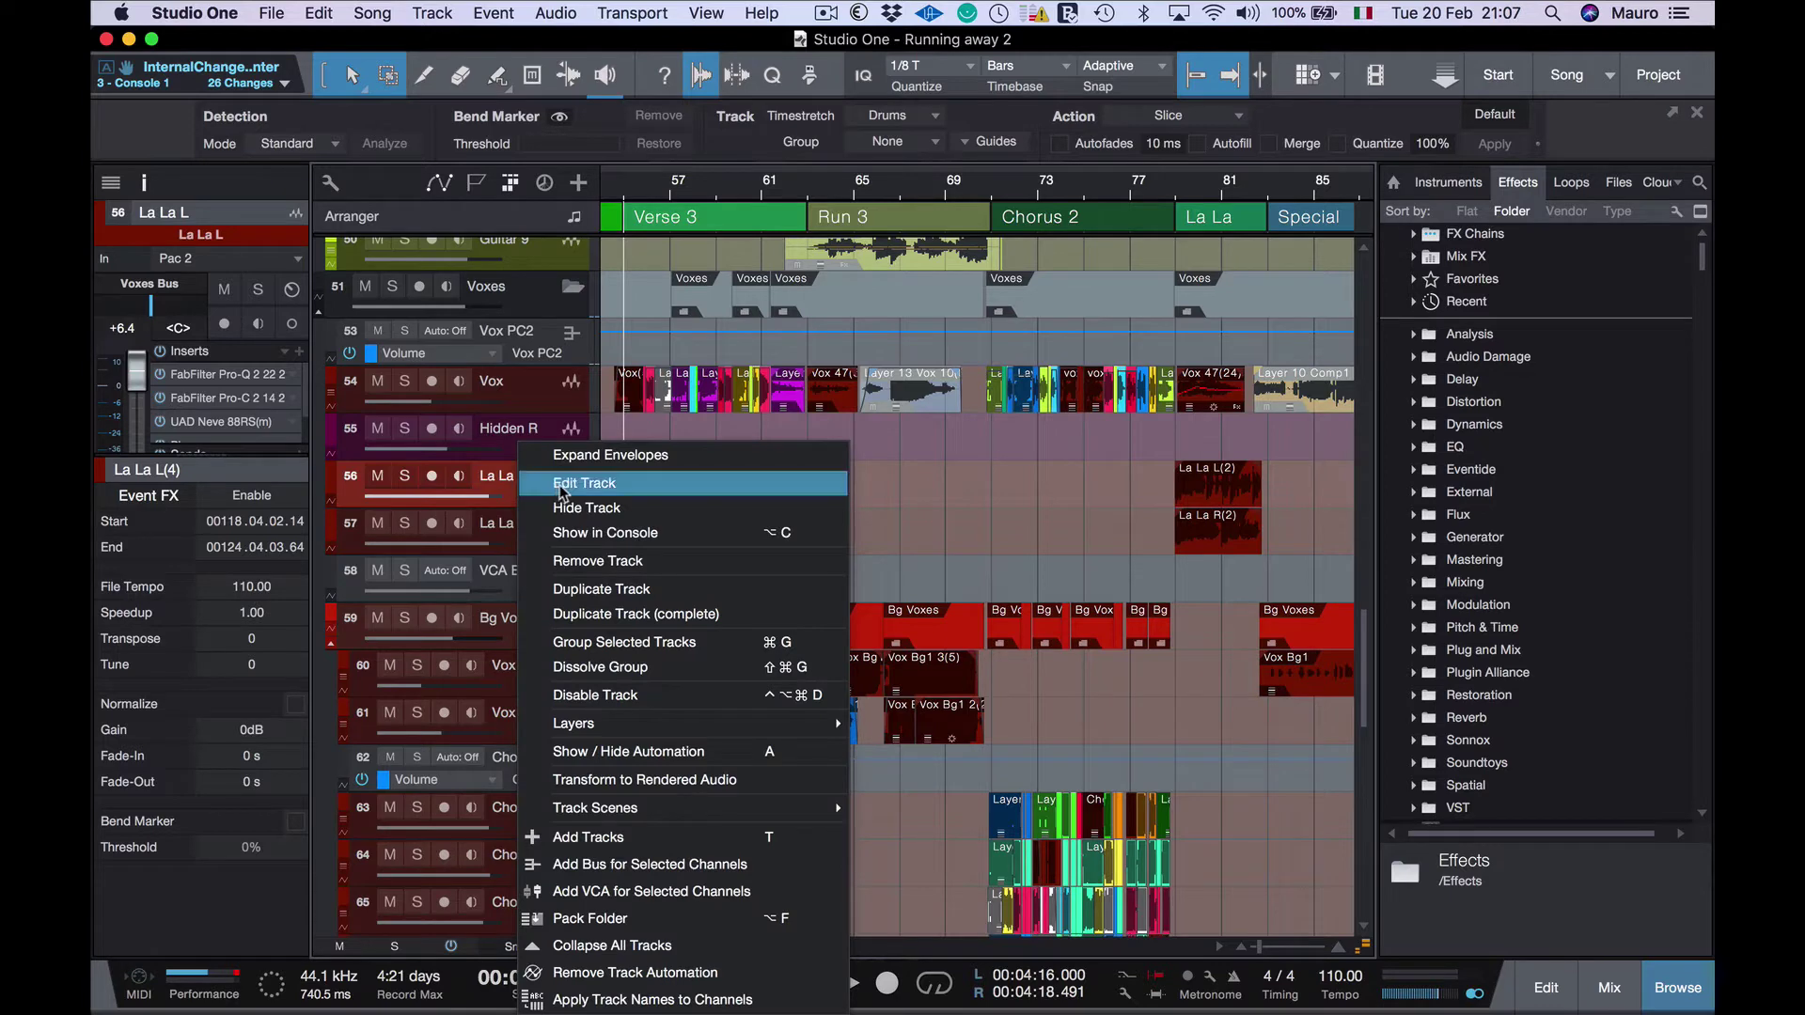
click(616, 590)
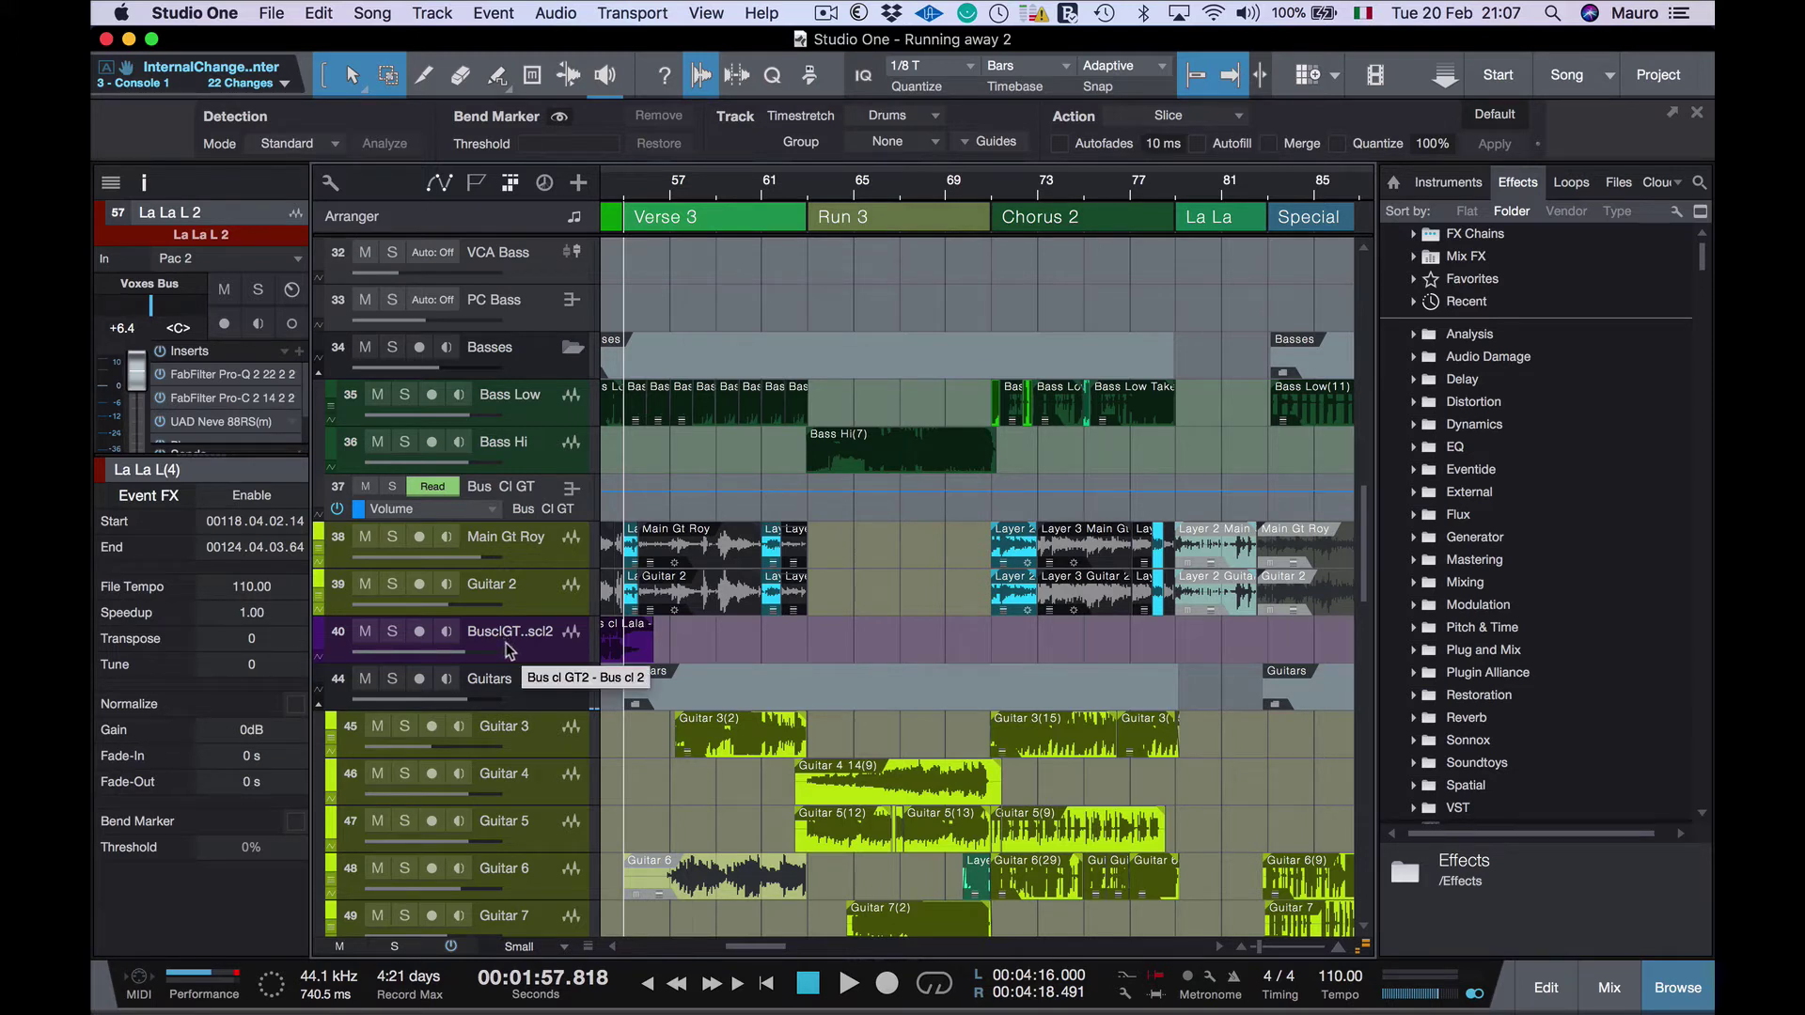
click(508, 651)
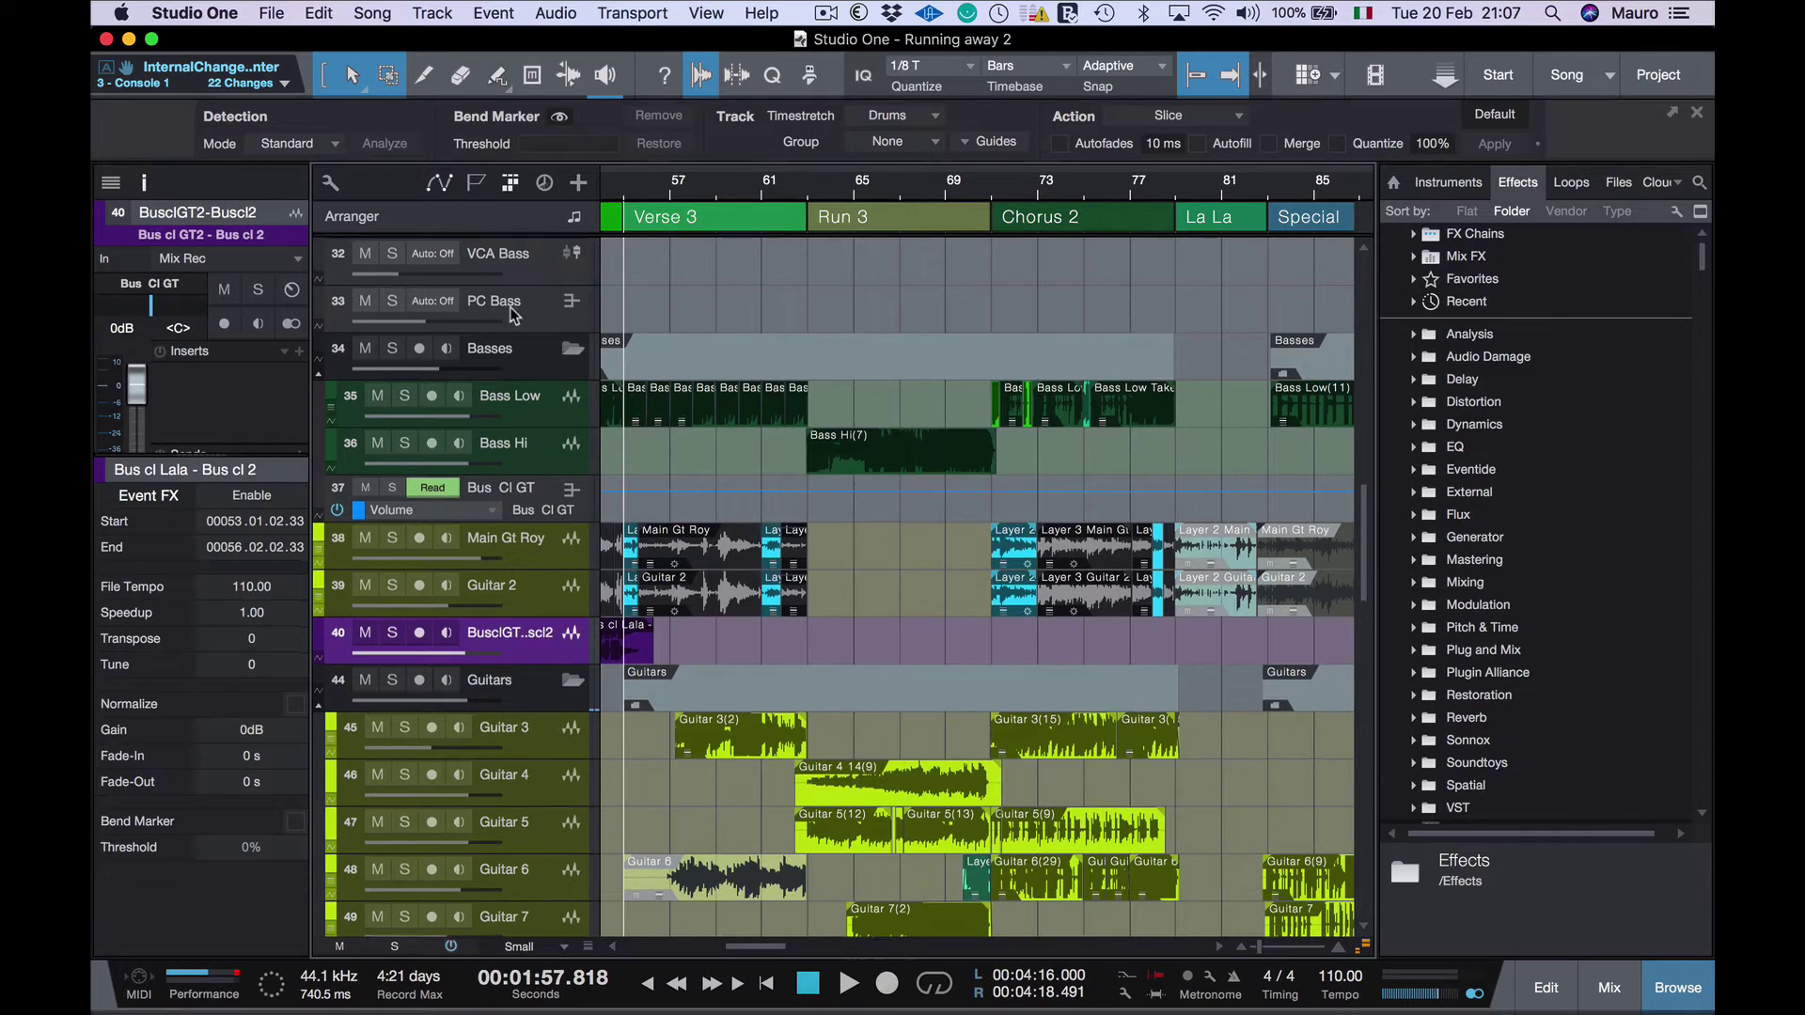
scroll(513, 314, up, 8)
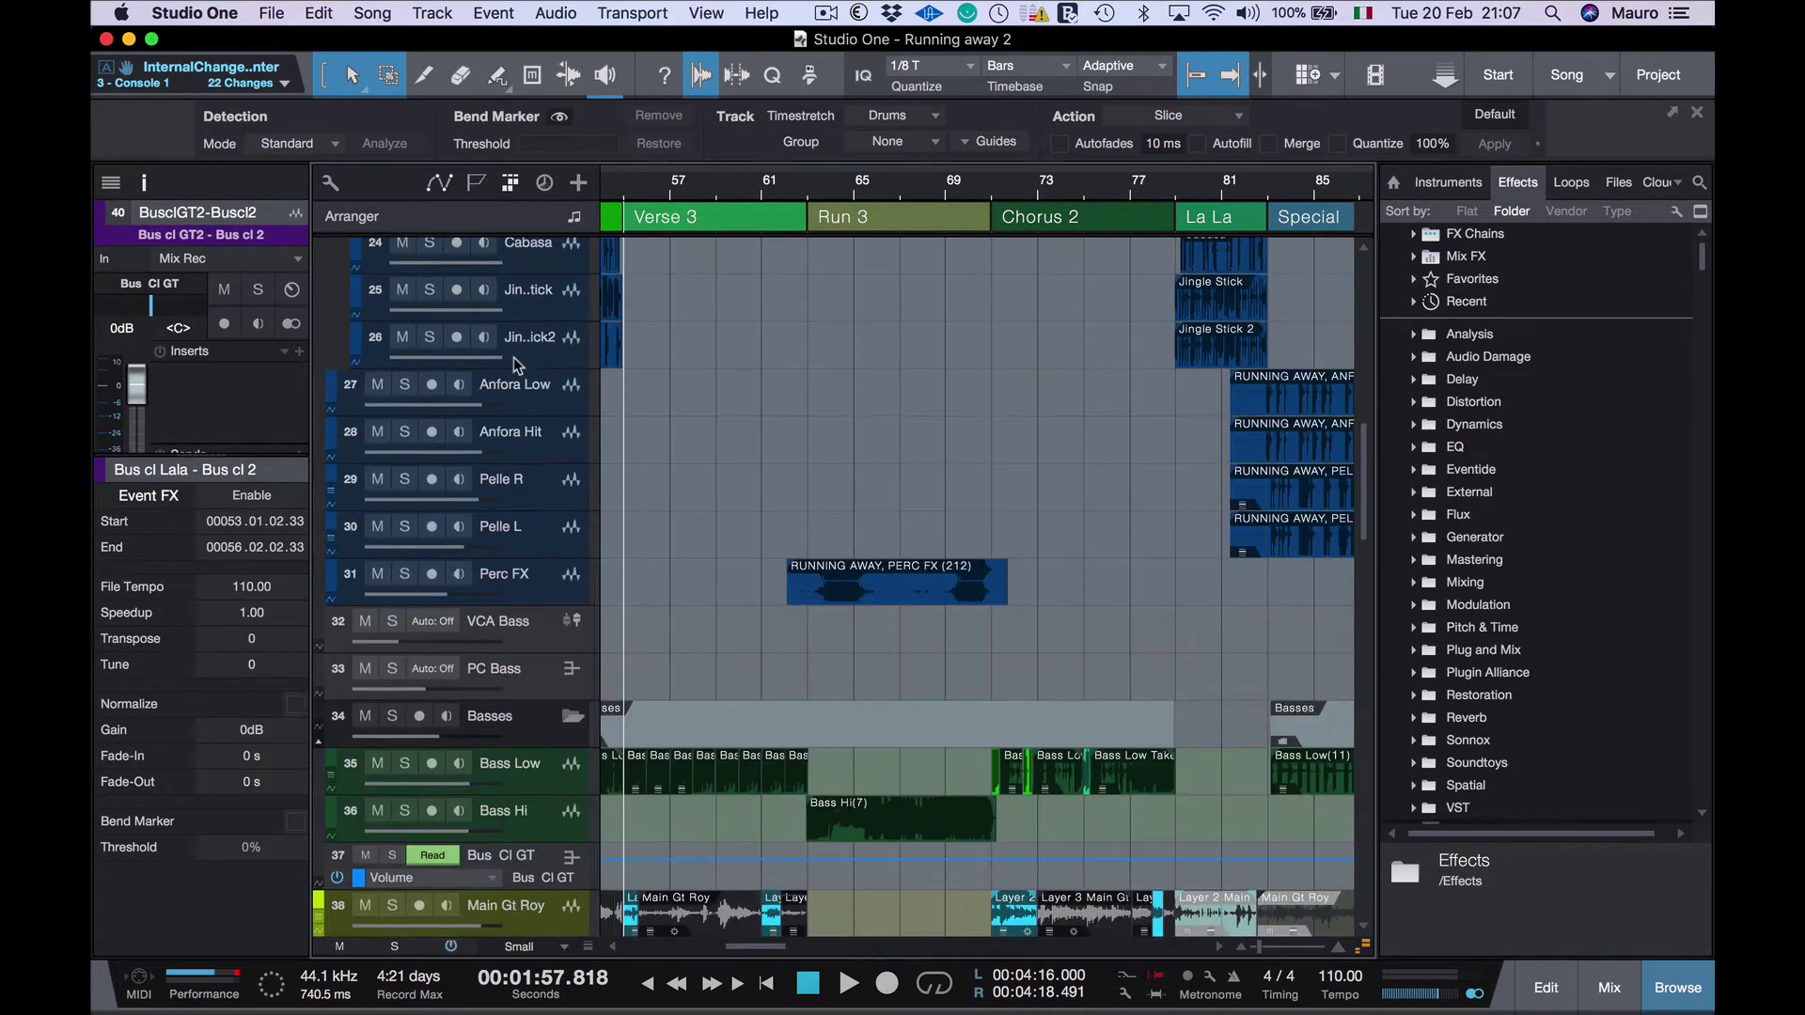
scroll(514, 366, up, 15)
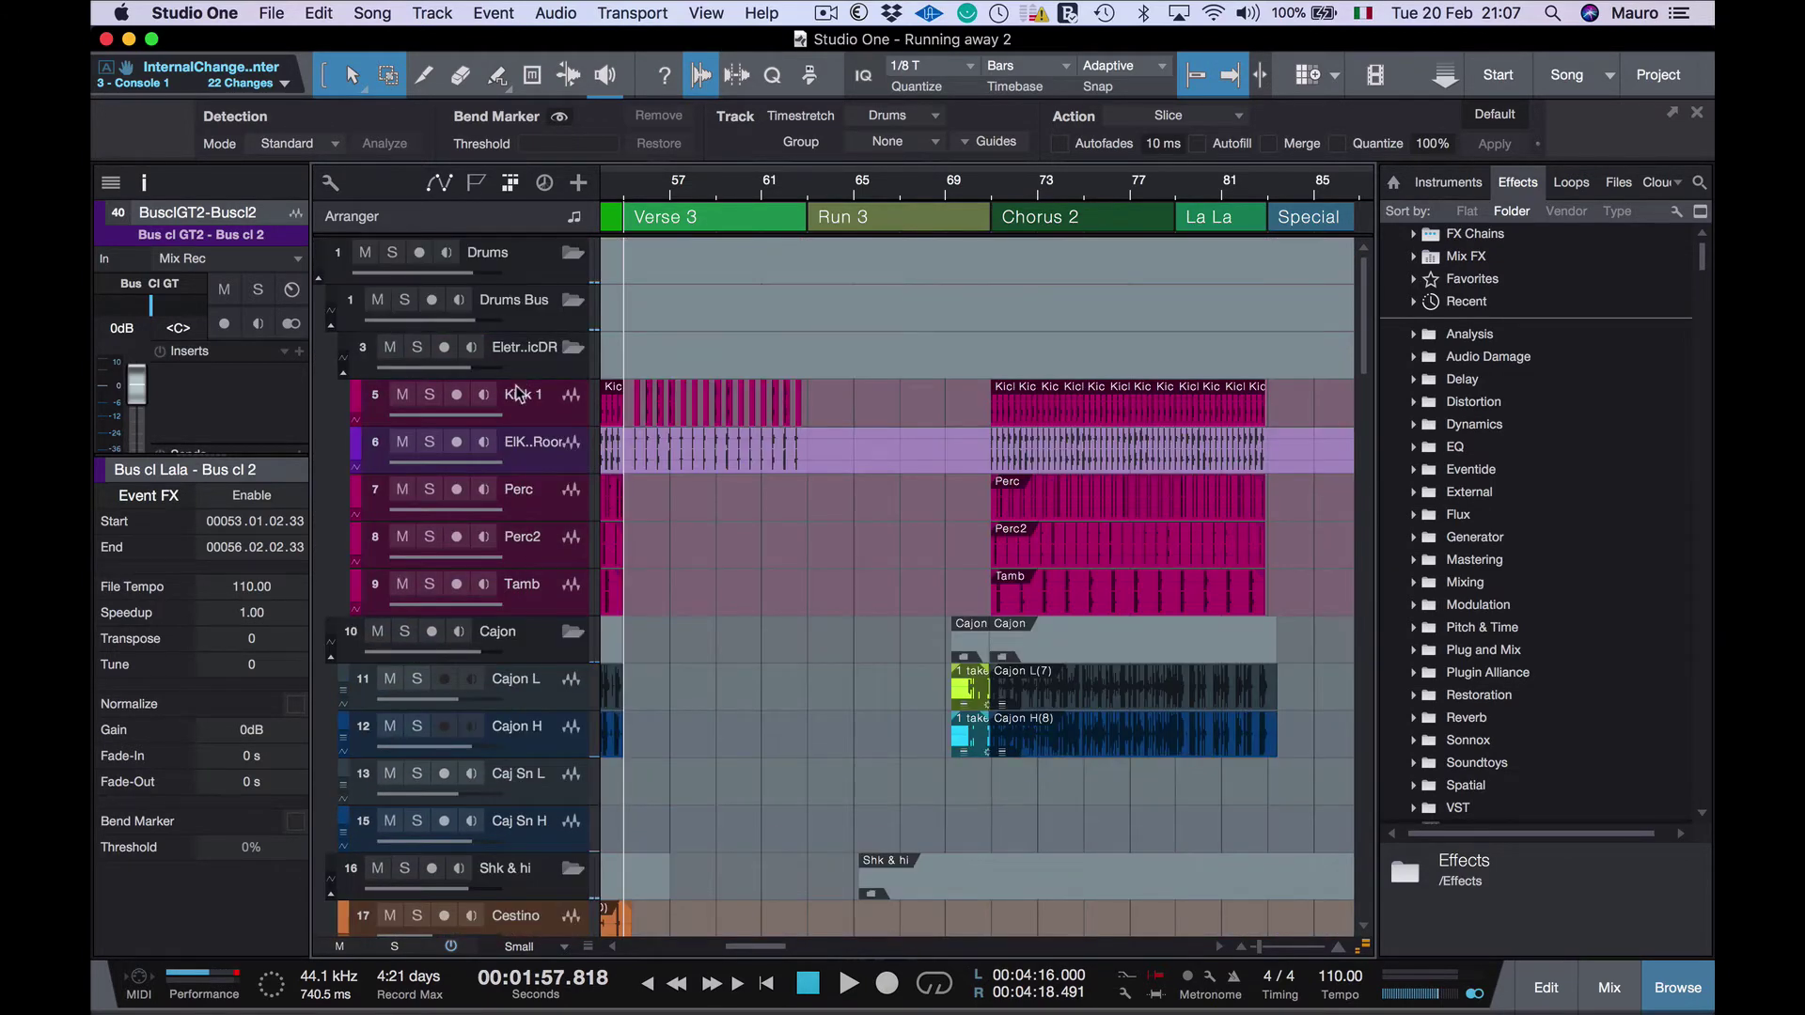
scroll(516, 395, down, 2)
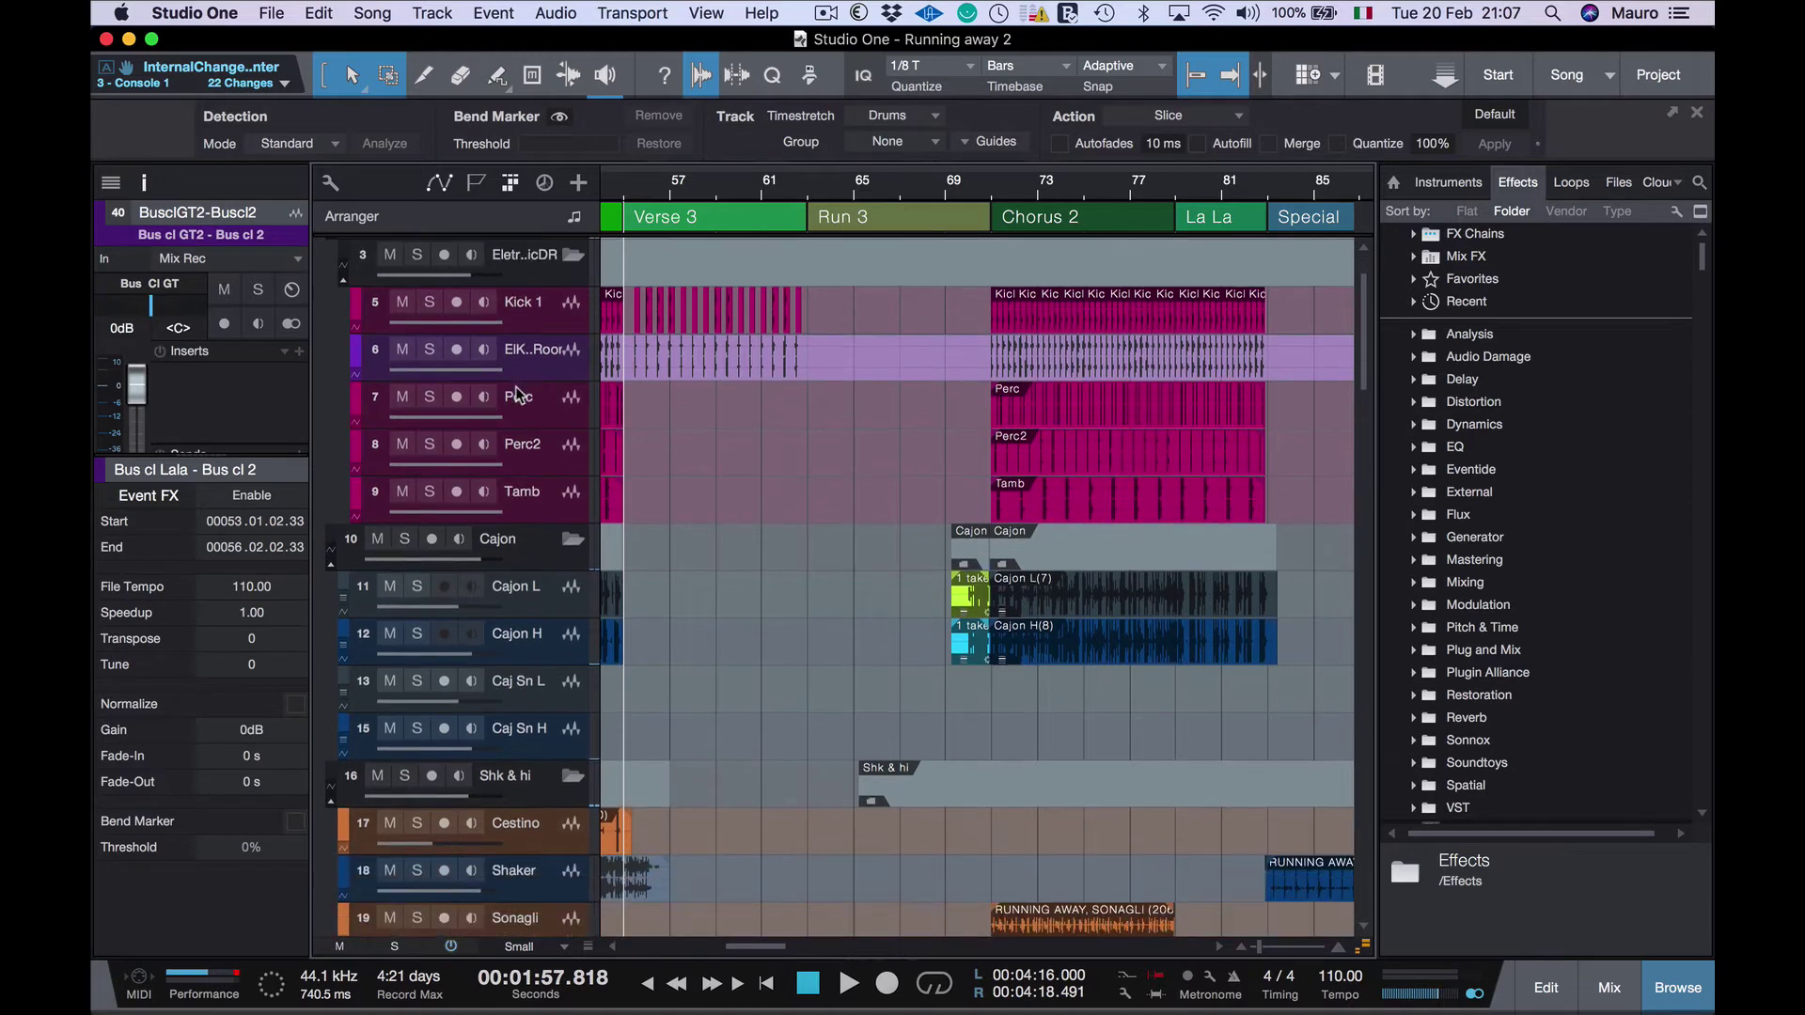
- Duplicate the Perc2 percussion track and bring the mixer console back under the arrangement
right_click(535, 494)
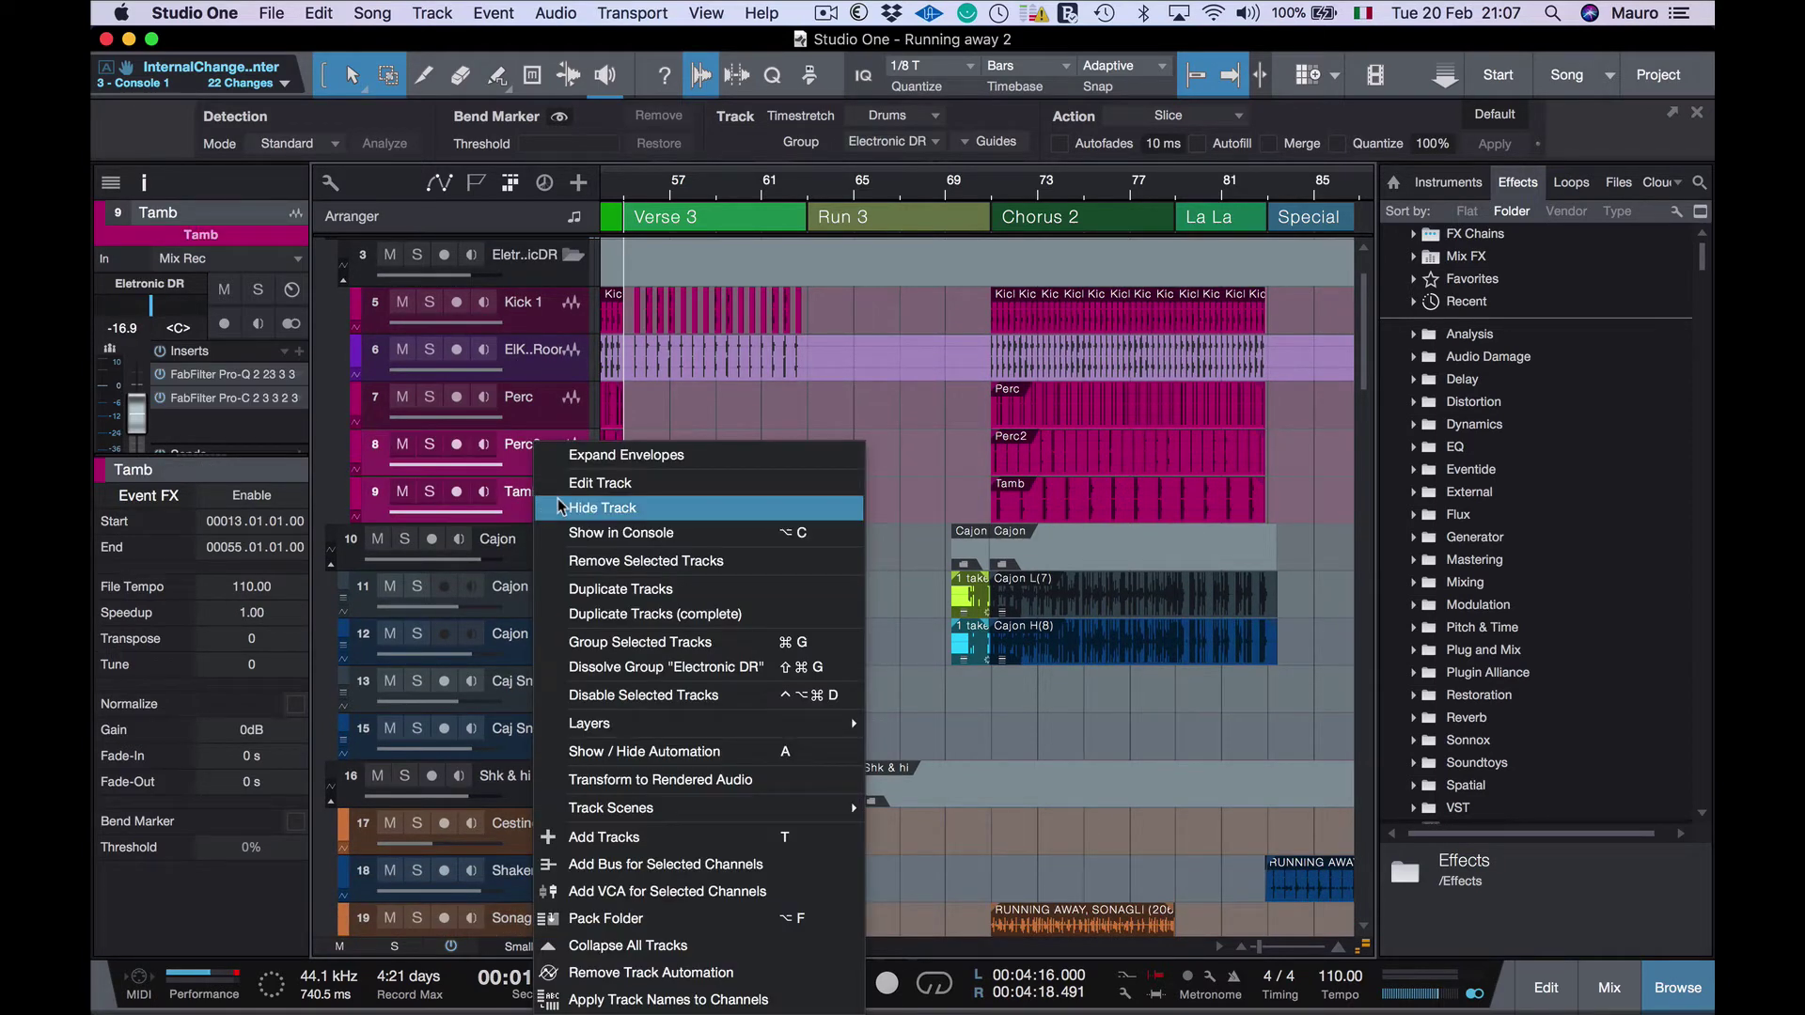
click(611, 592)
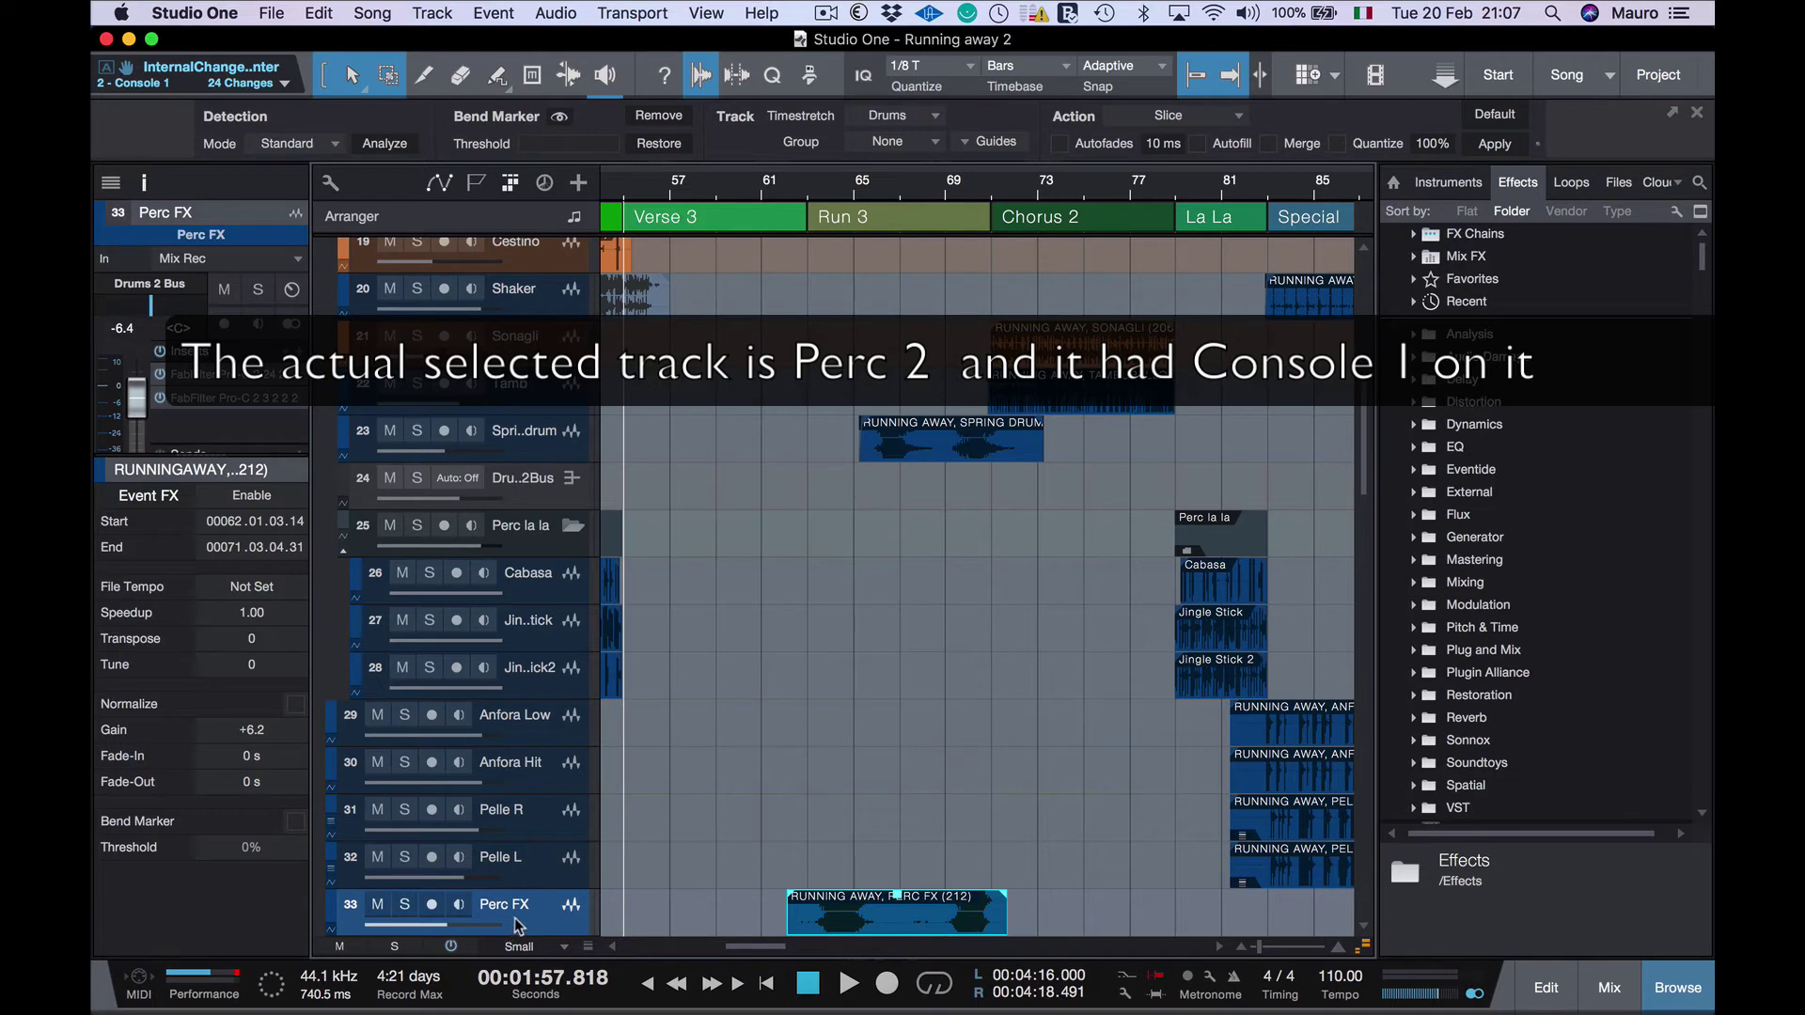
click(1617, 992)
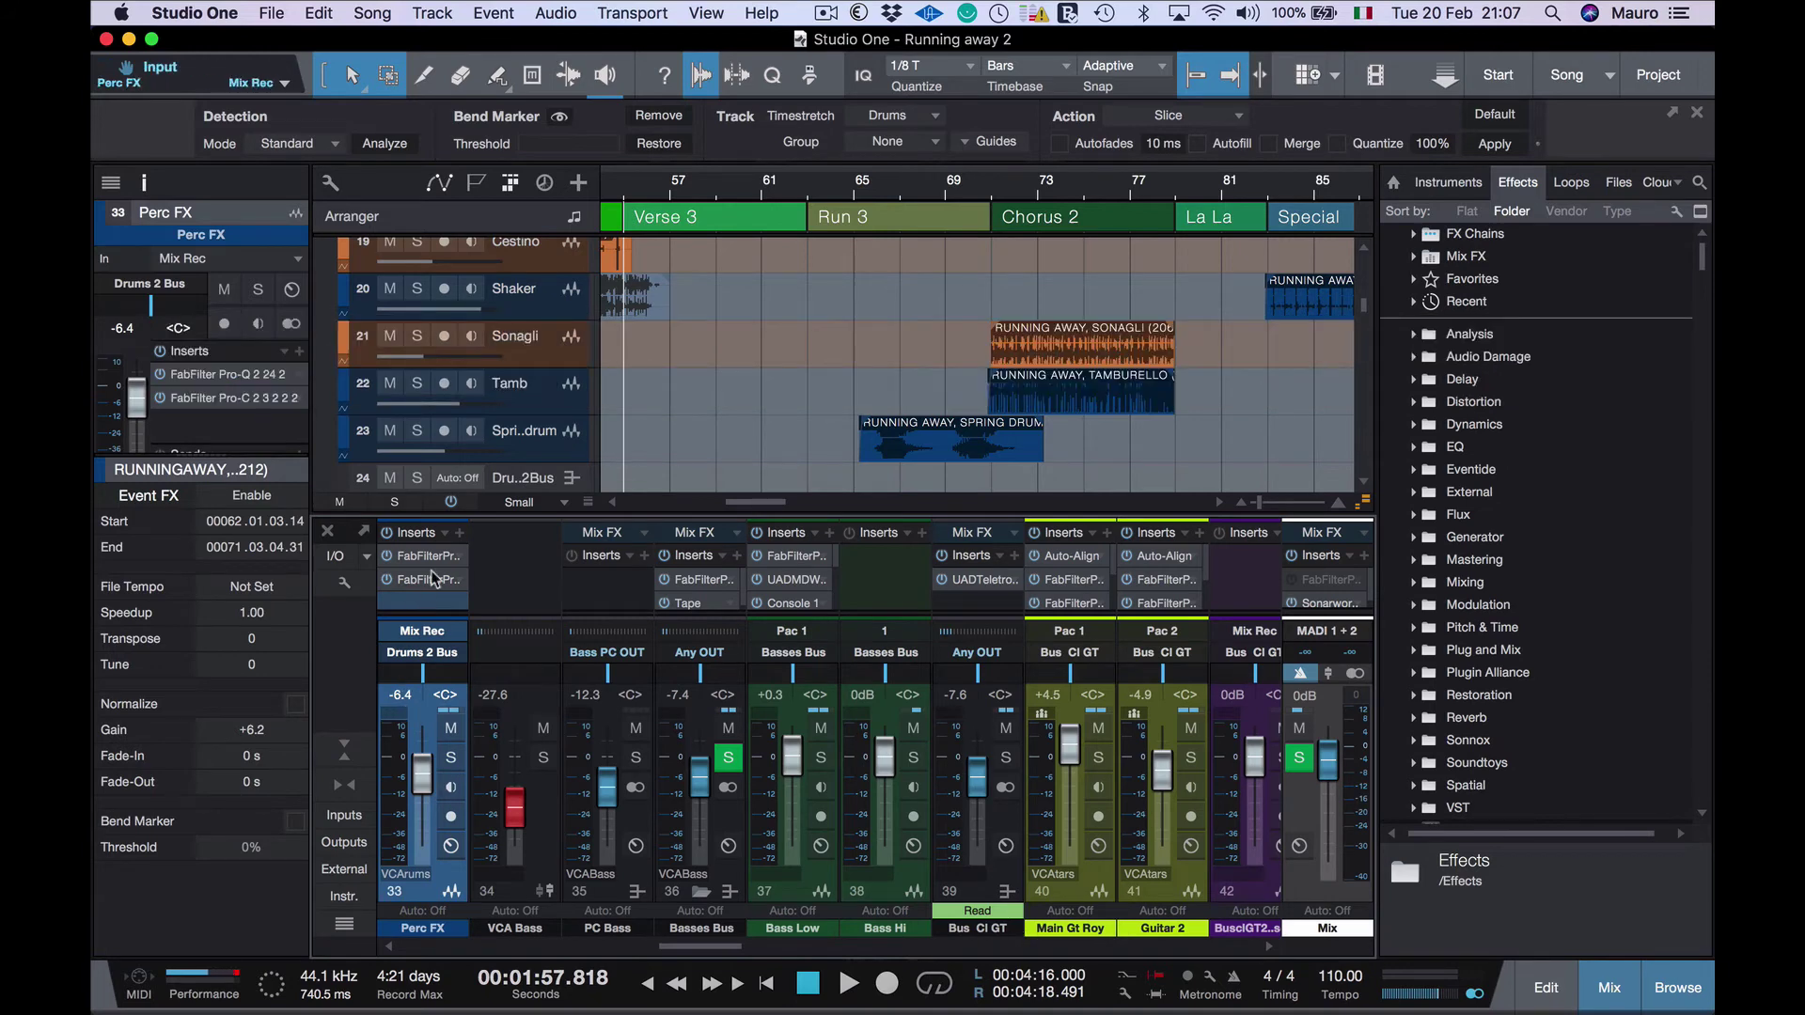
click(500, 656)
key(Down)
key(Up)
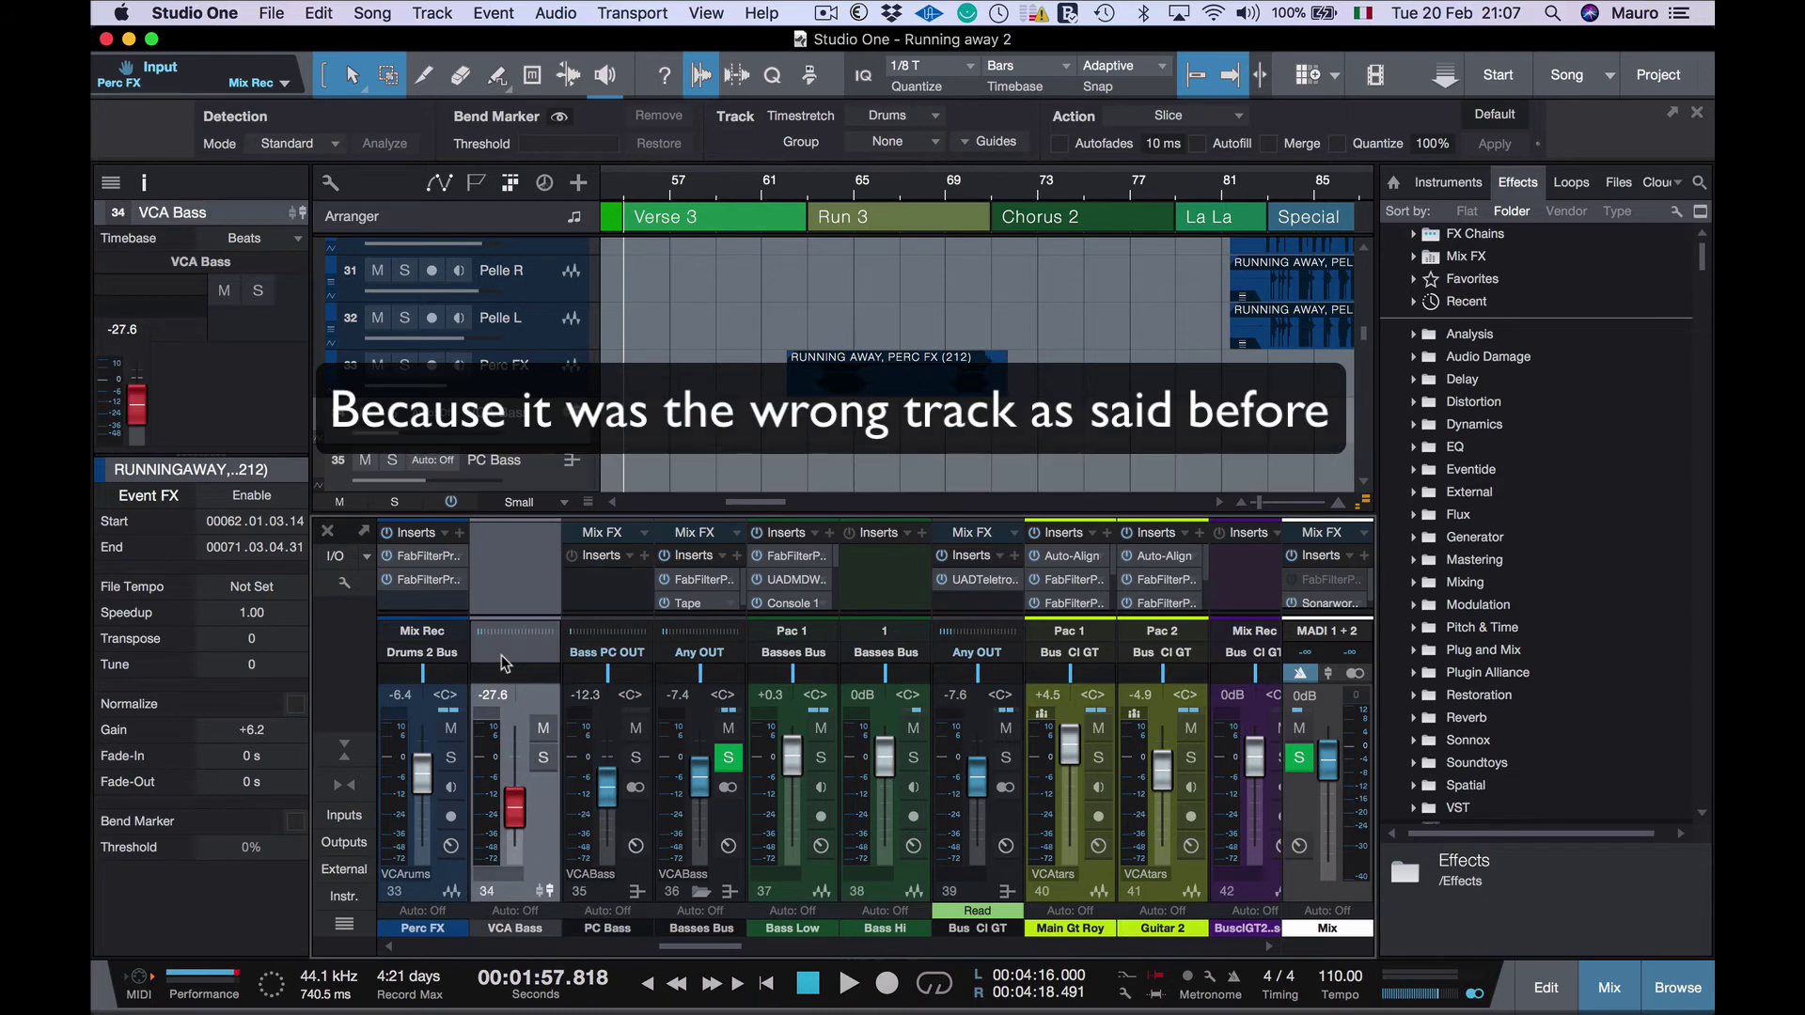
key(Up)
key(Up)
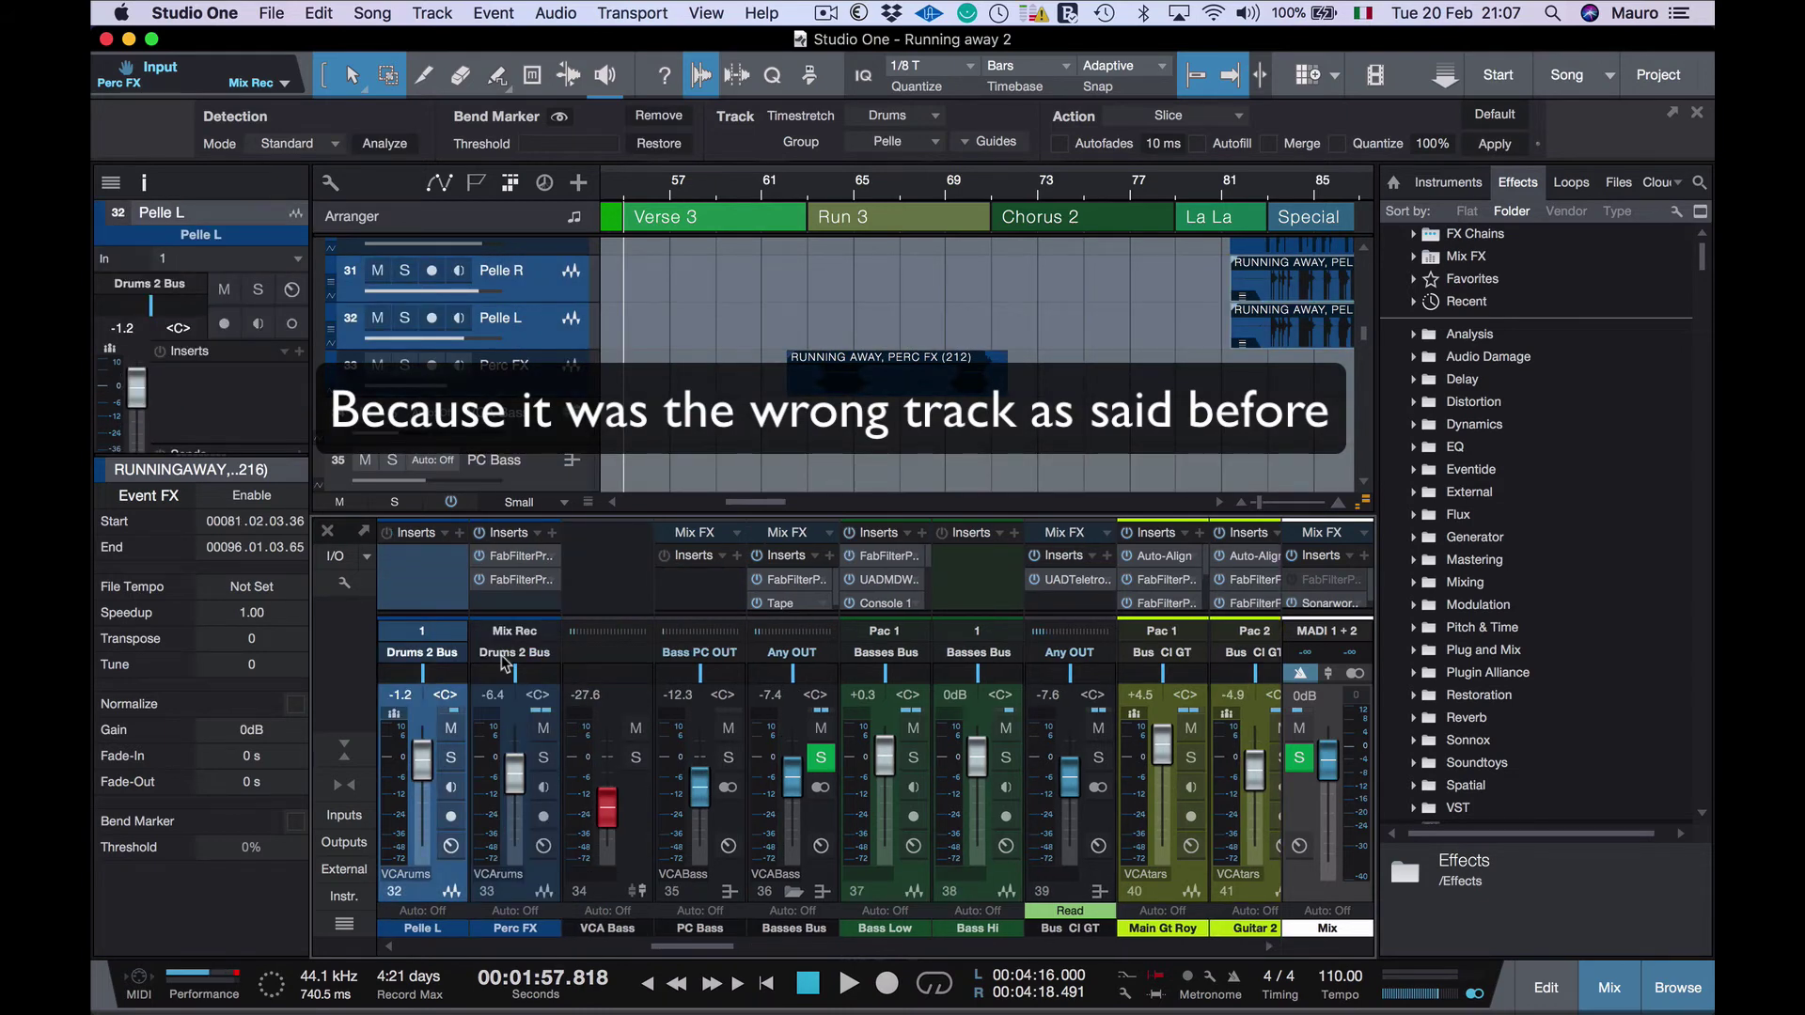
key(Up)
key(Up)
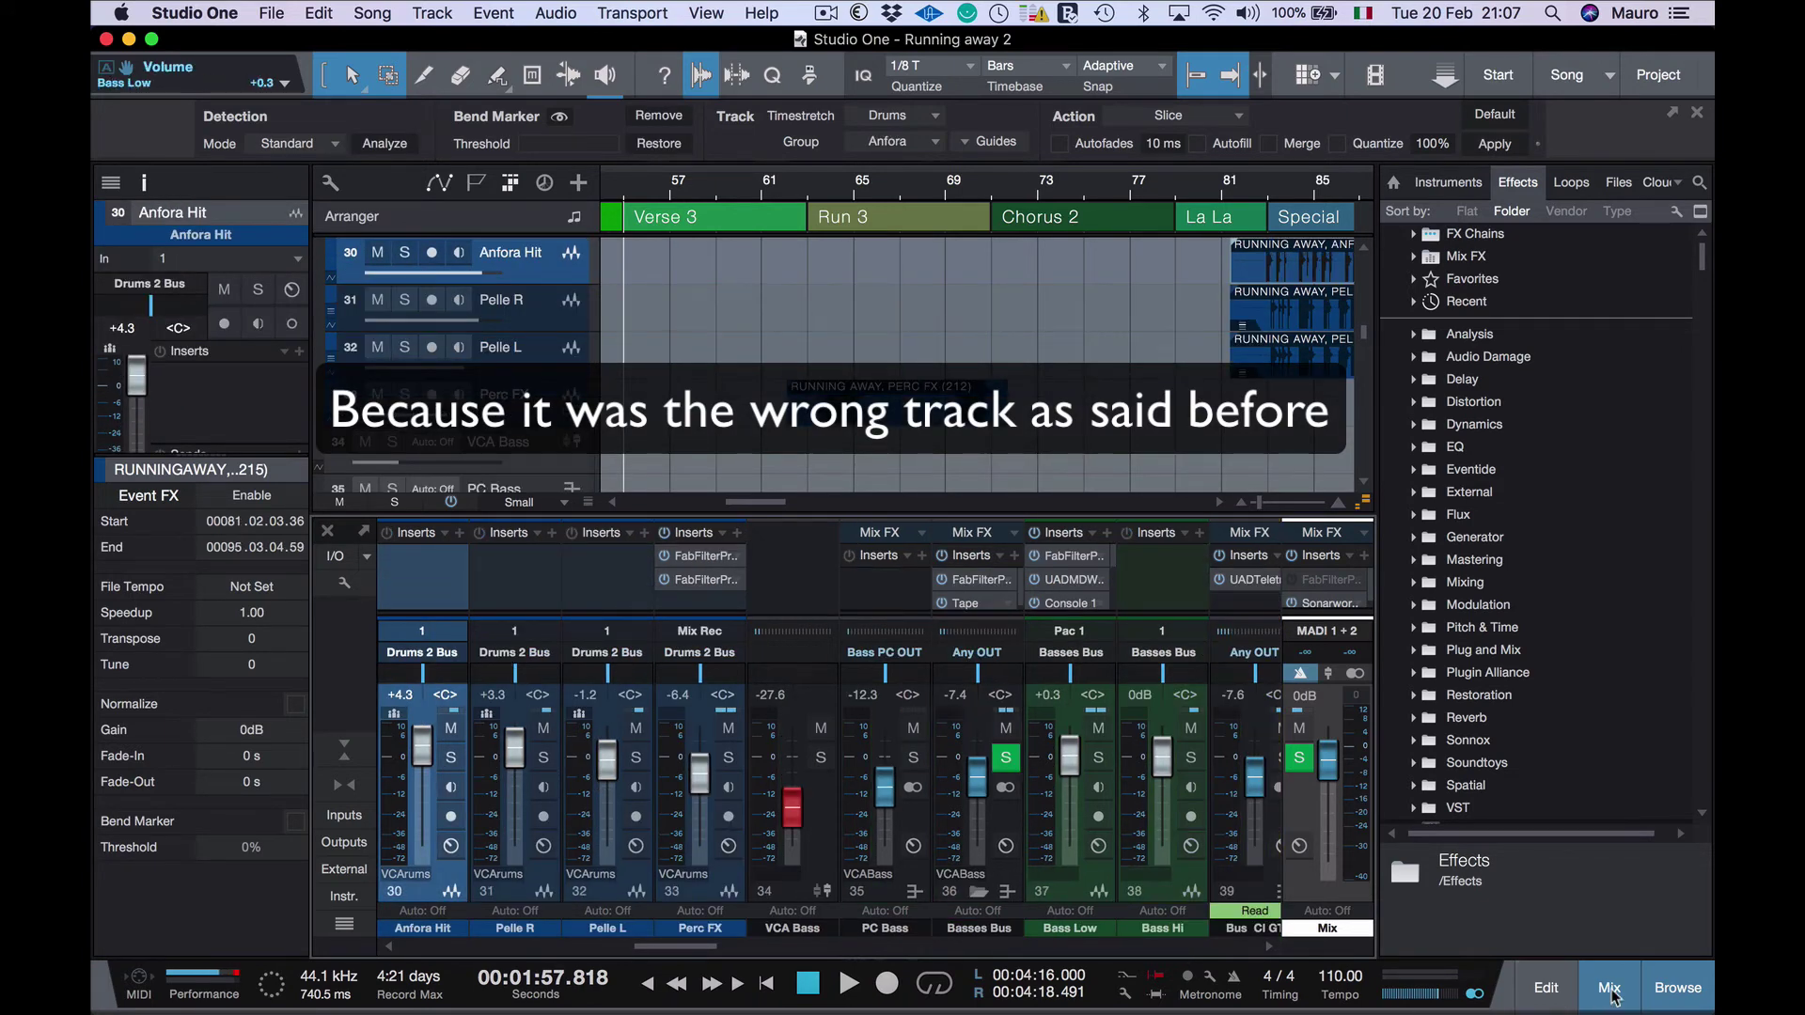